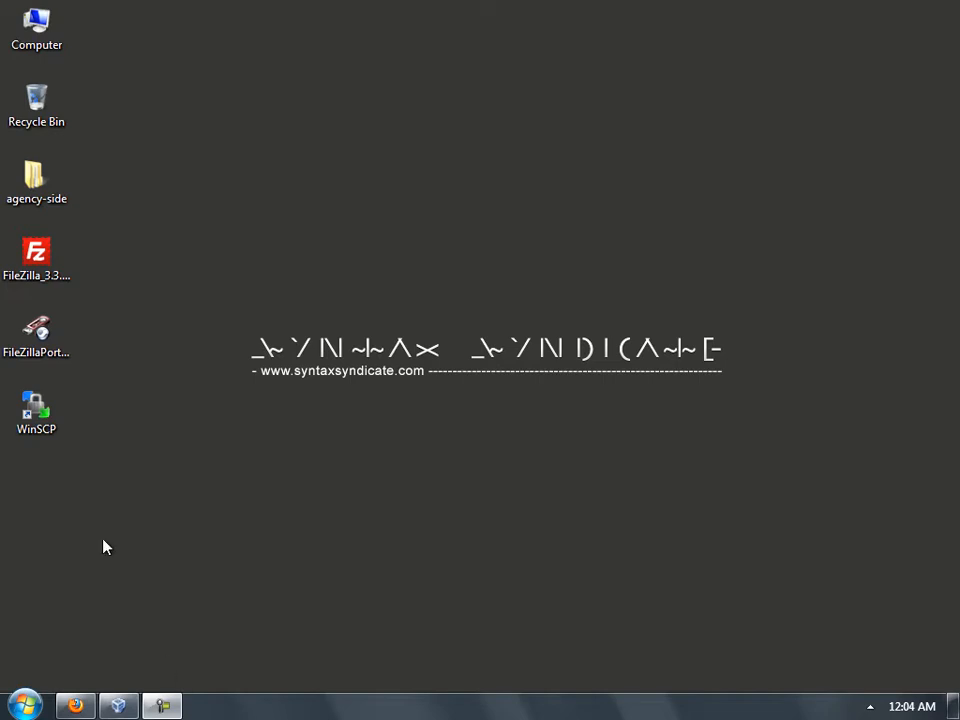
# - Get Firefox out of the way, launch FileZilla from the Start menu and open the Site Manager
pyautogui.click(92, 664)
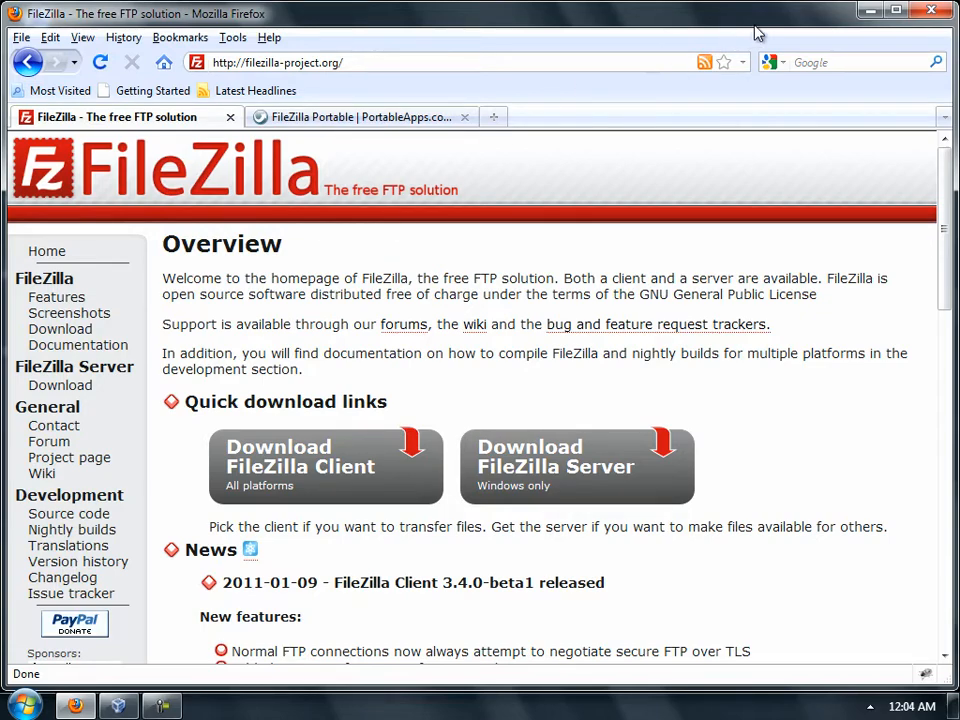
pyautogui.click(869, 11)
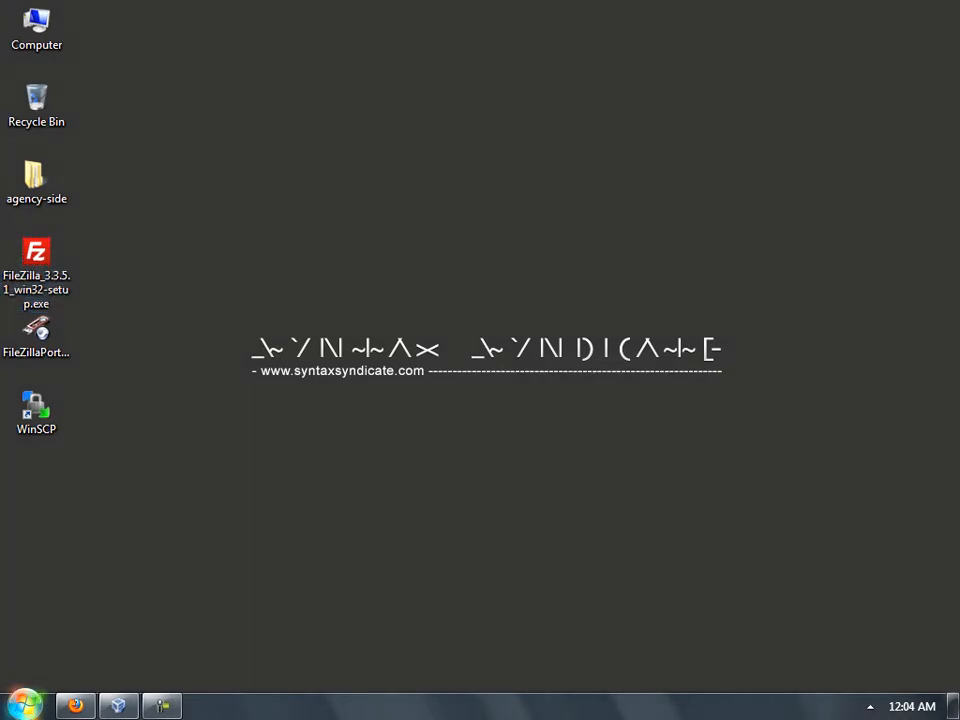
pyautogui.click(24, 705)
pyautogui.click(66, 558)
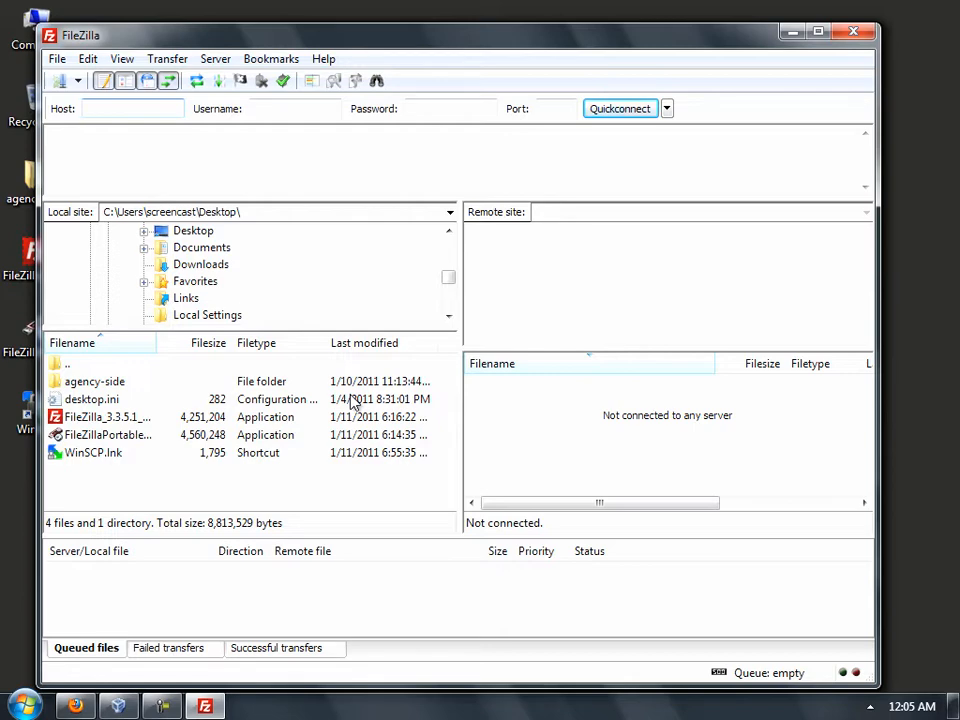
pyautogui.click(59, 82)
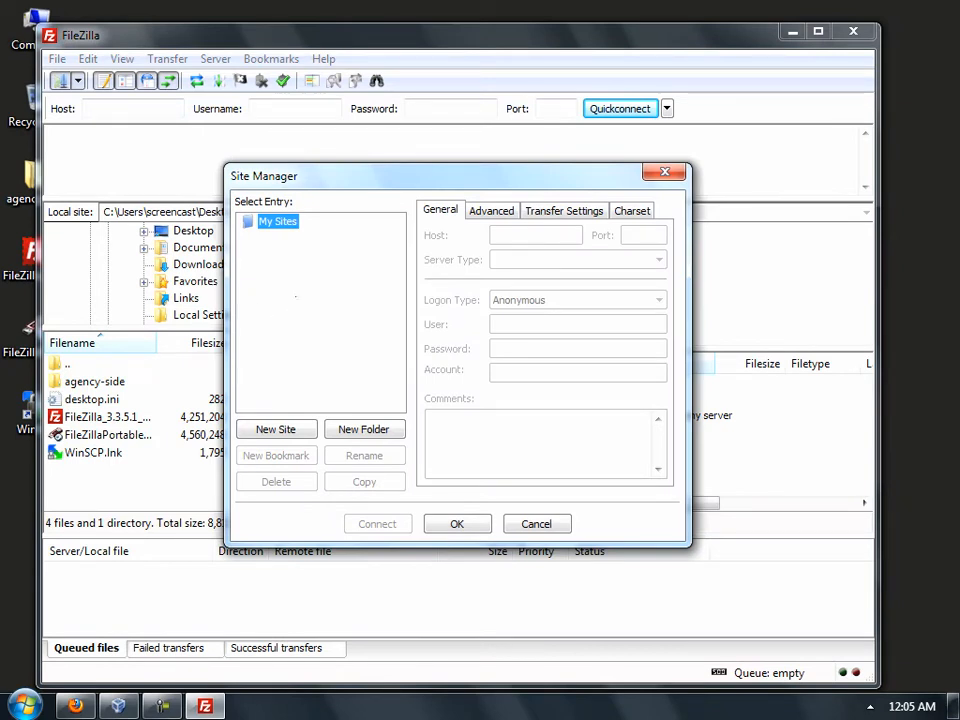
# - Add a new site for ftp.syntaxsyndicate.com using Ask for password logon and user screencast, then connect
pyautogui.click(310, 432)
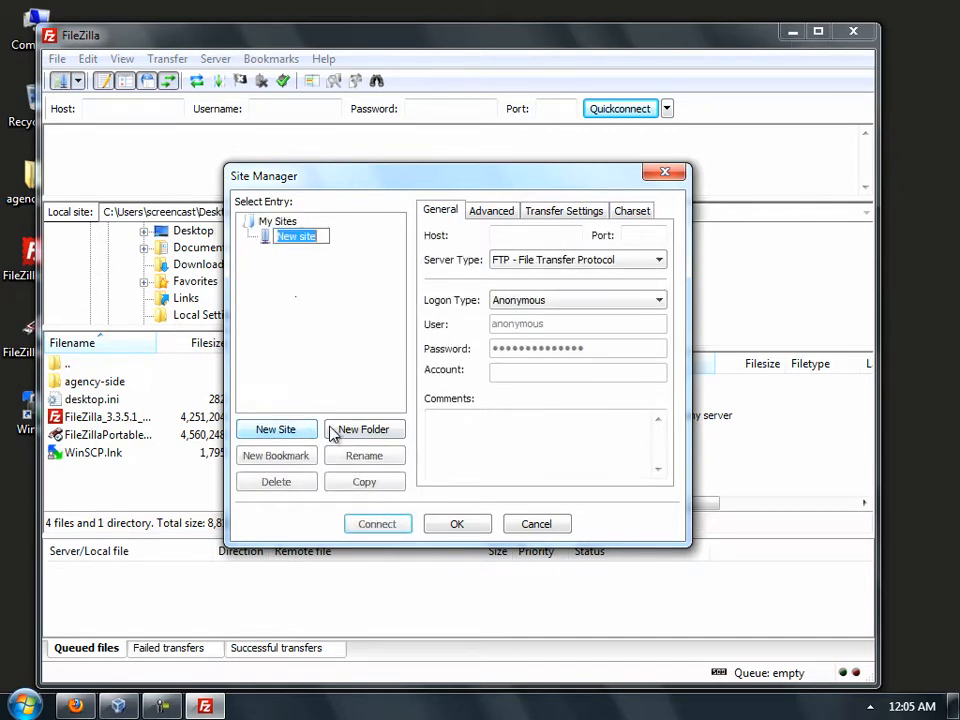
pyautogui.click(552, 235)
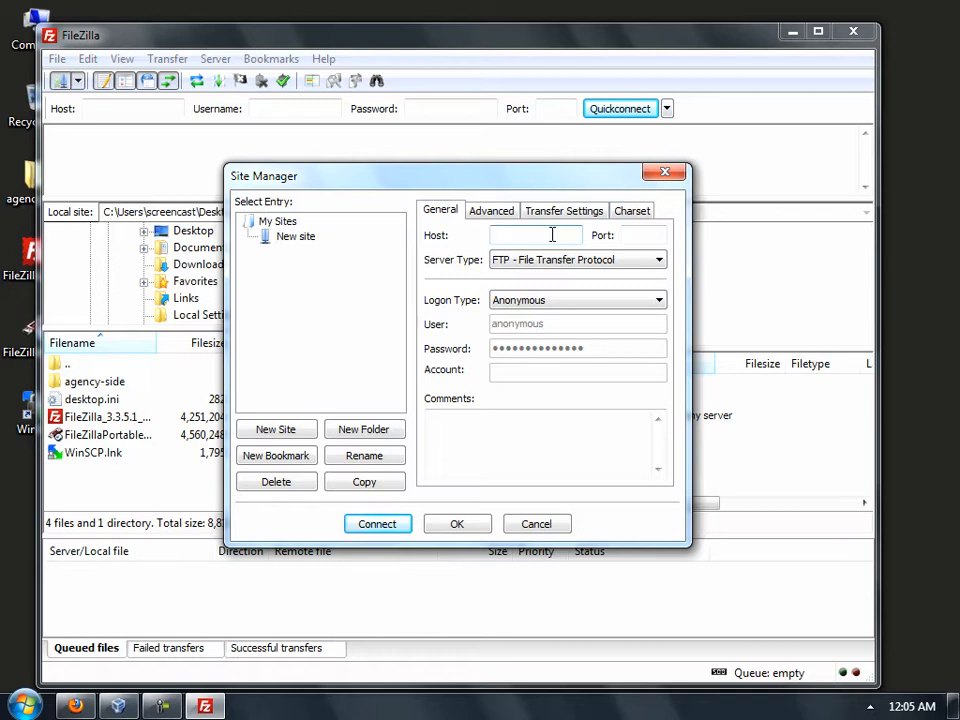
pyautogui.write('ftp')
pyautogui.write('.syntaxsync')
pyautogui.write('icate.com')
pyautogui.click(568, 300)
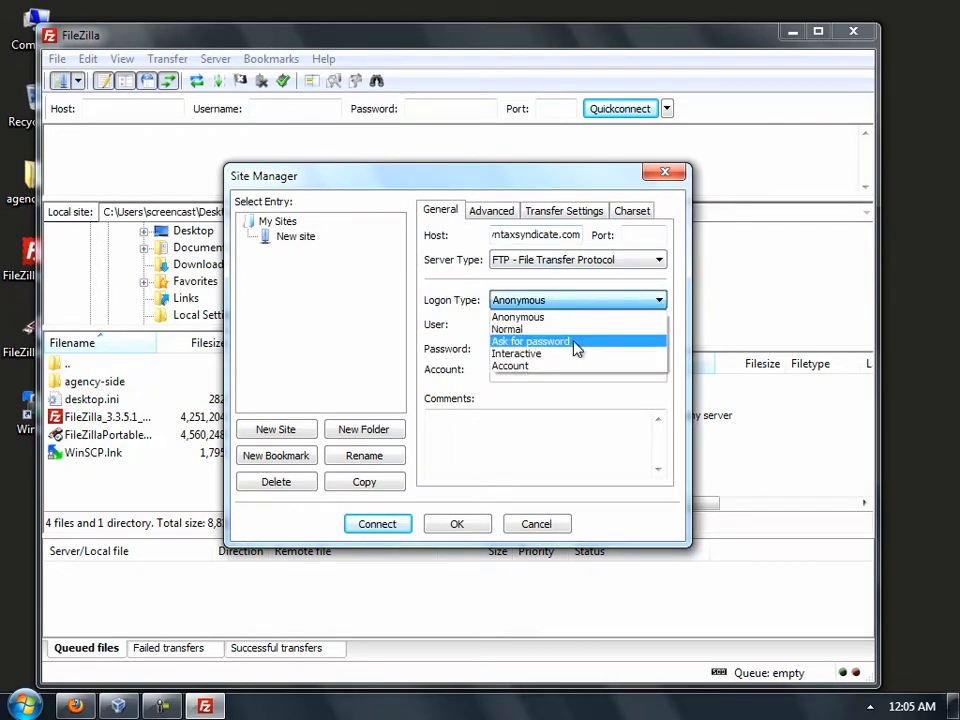
pyautogui.click(575, 343)
pyautogui.doubleClick(561, 326)
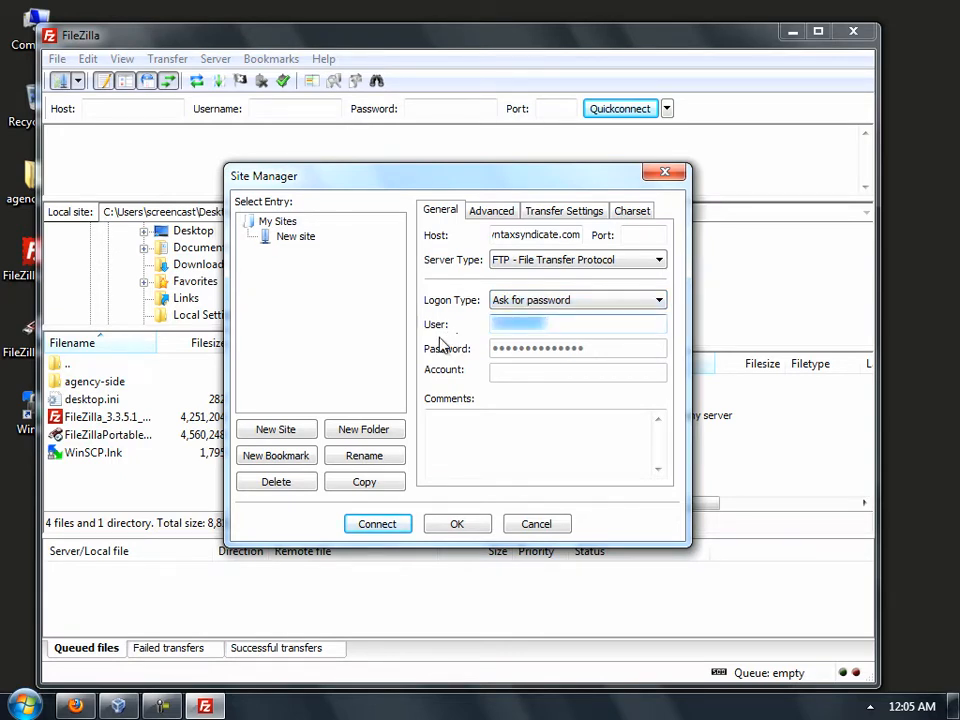
pyautogui.write('screencast')
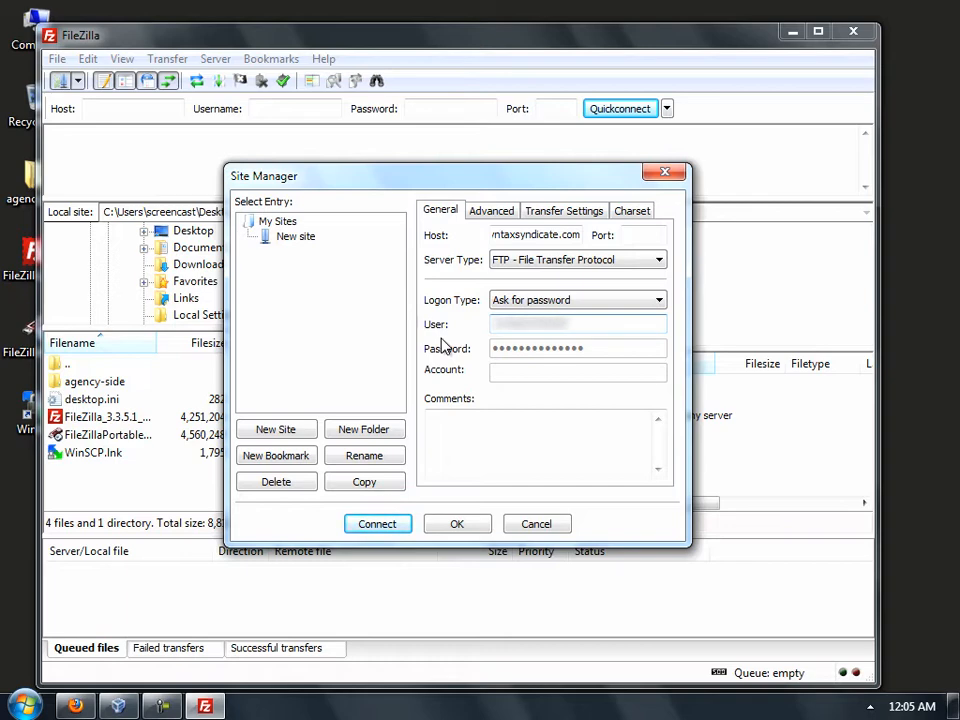
pyautogui.click(379, 526)
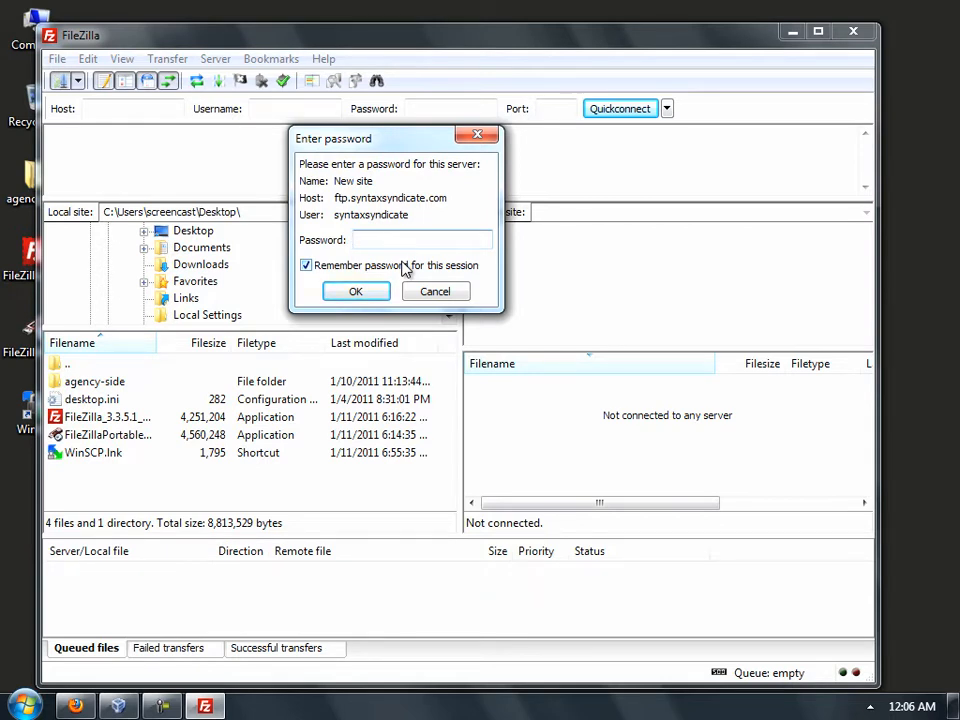
# - Enter the account password to log in to ftp.syntaxsyndicate.com
pyautogui.write('**********')
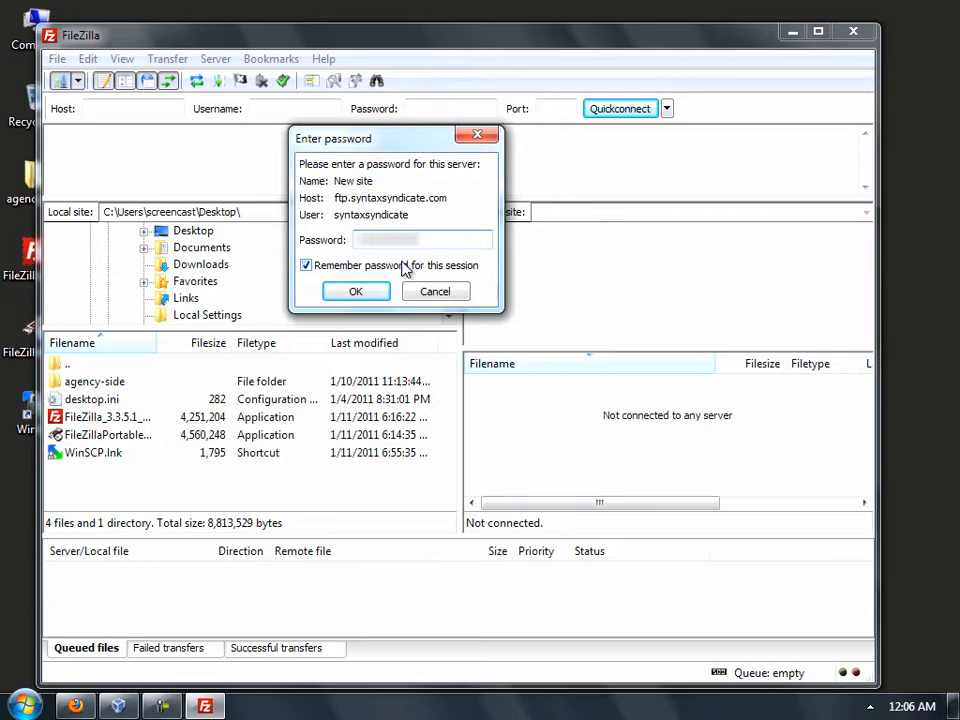
pyautogui.click(358, 293)
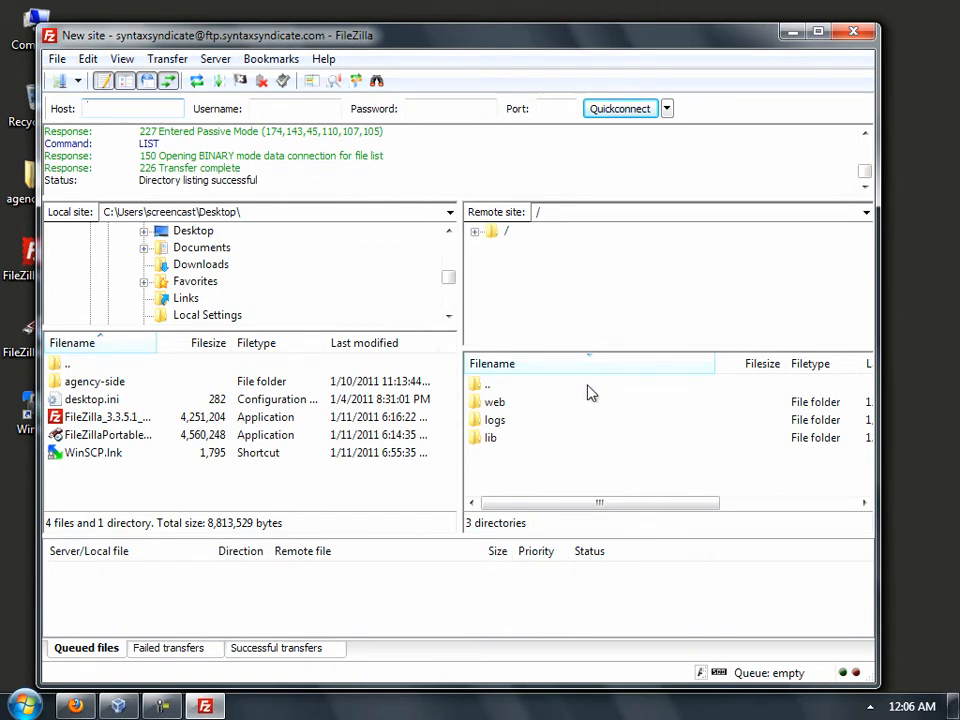
# - Browse the server to web/content/temporary and expand the local Desktop folder
pyautogui.doubleClick(497, 402)
pyautogui.doubleClick(505, 403)
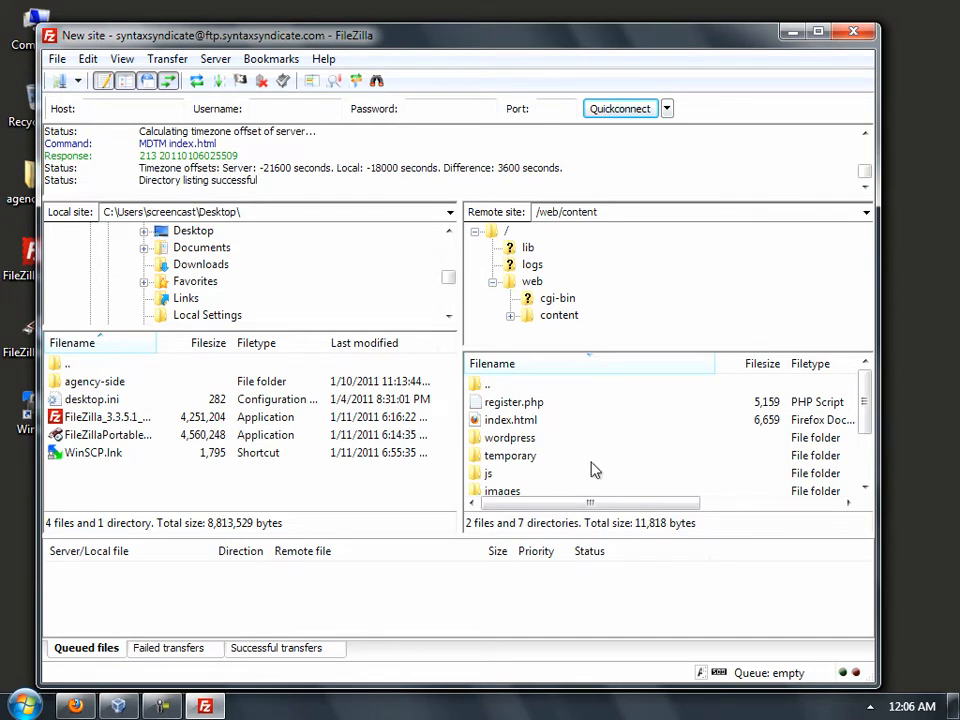
pyautogui.scroll(-1, 594, 460)
pyautogui.scroll(-1, 594, 460)
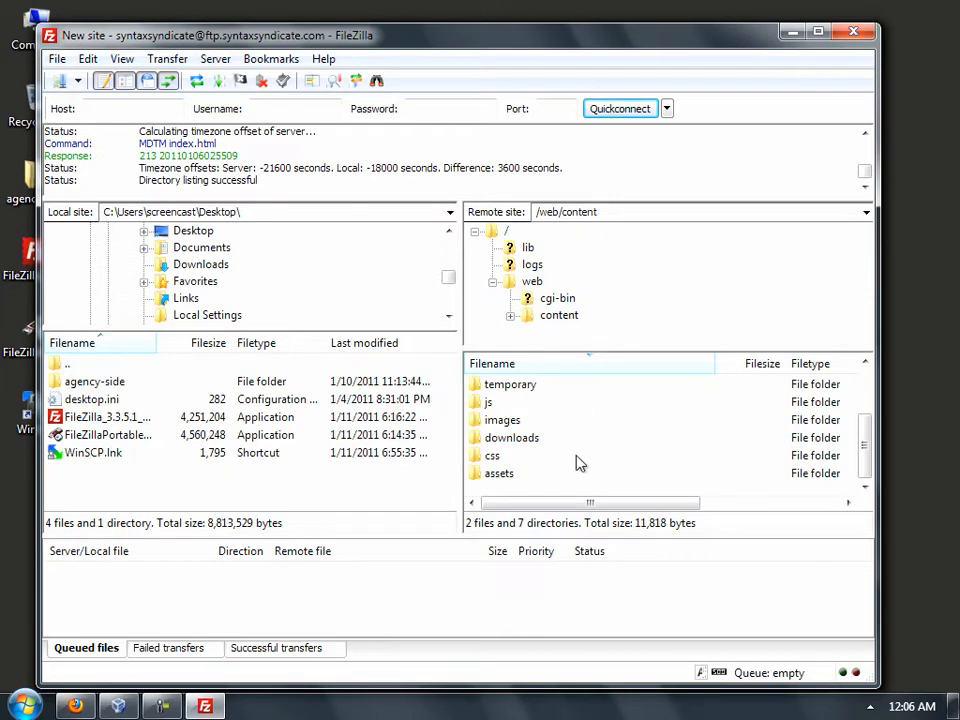
pyautogui.scroll(1, 578, 462)
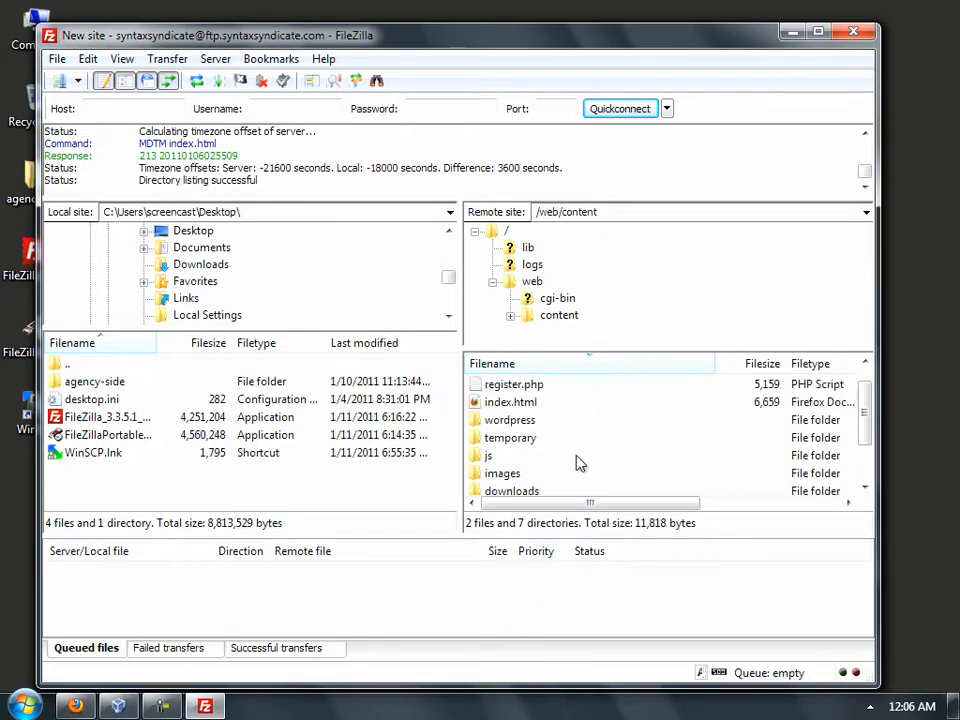
pyautogui.doubleClick(506, 438)
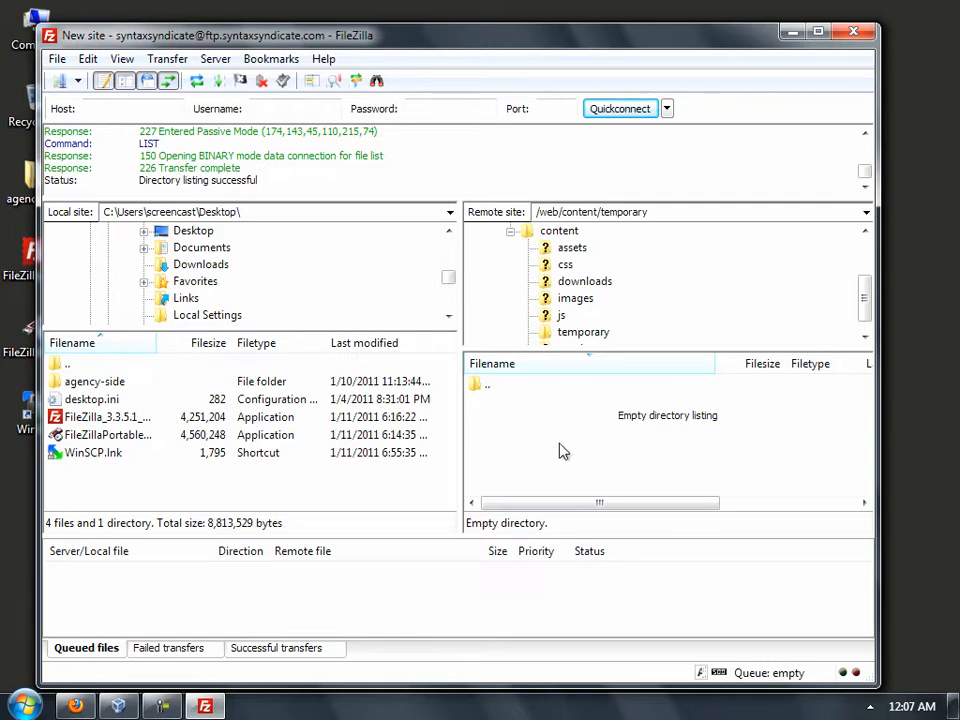
pyautogui.click(145, 232)
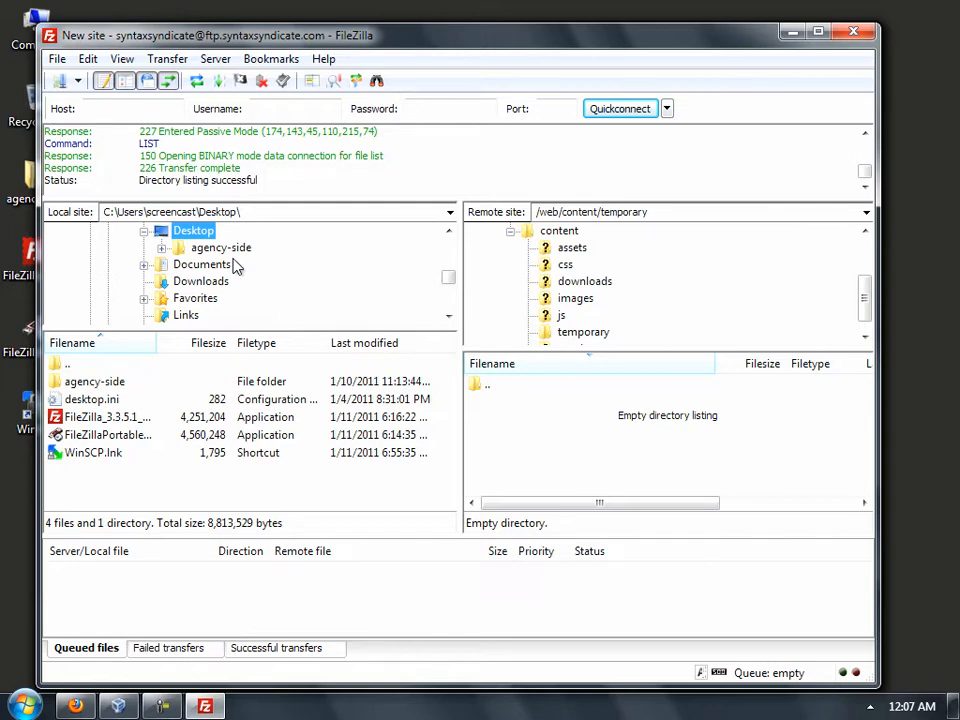
# - Expand agency-side, client-name-a and project-name-a locally and list the htdocs folder's contents
pyautogui.click(161, 247)
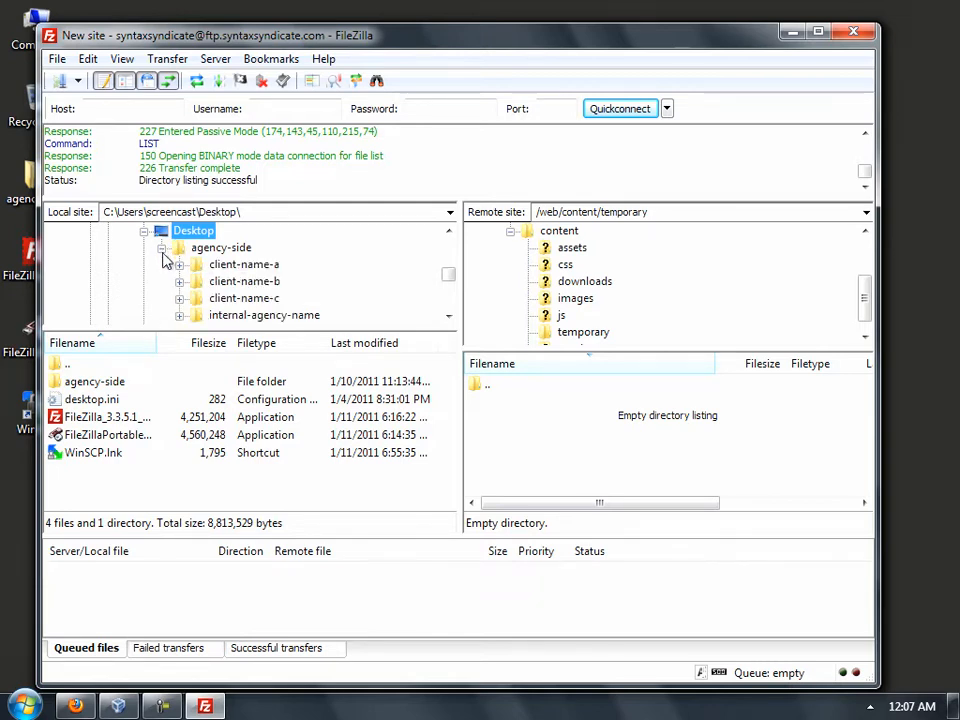
pyautogui.click(240, 268)
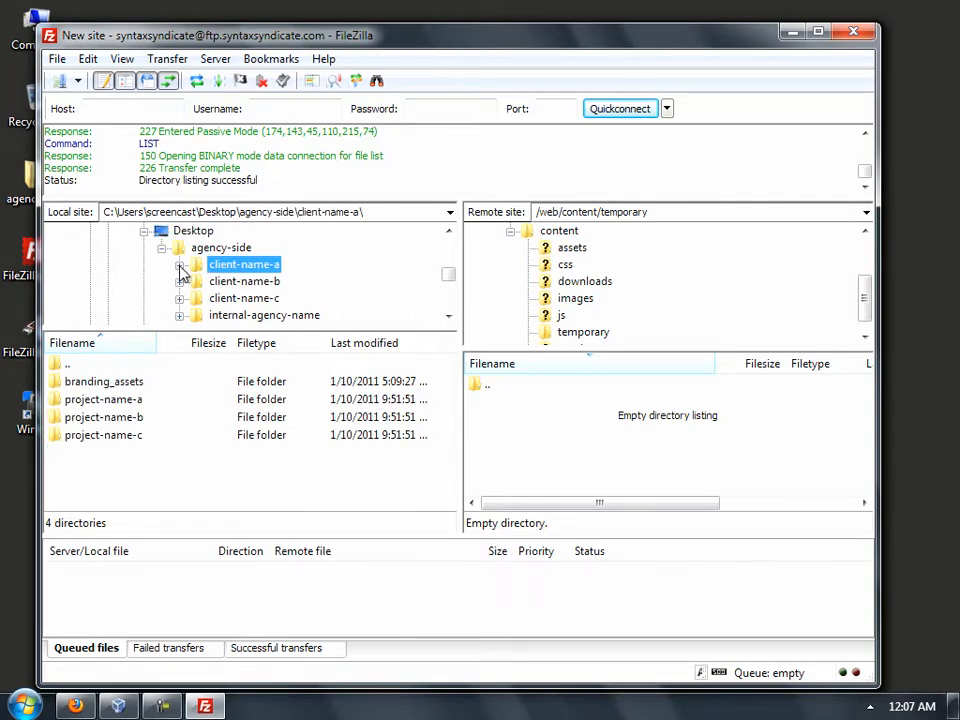
pyautogui.click(180, 266)
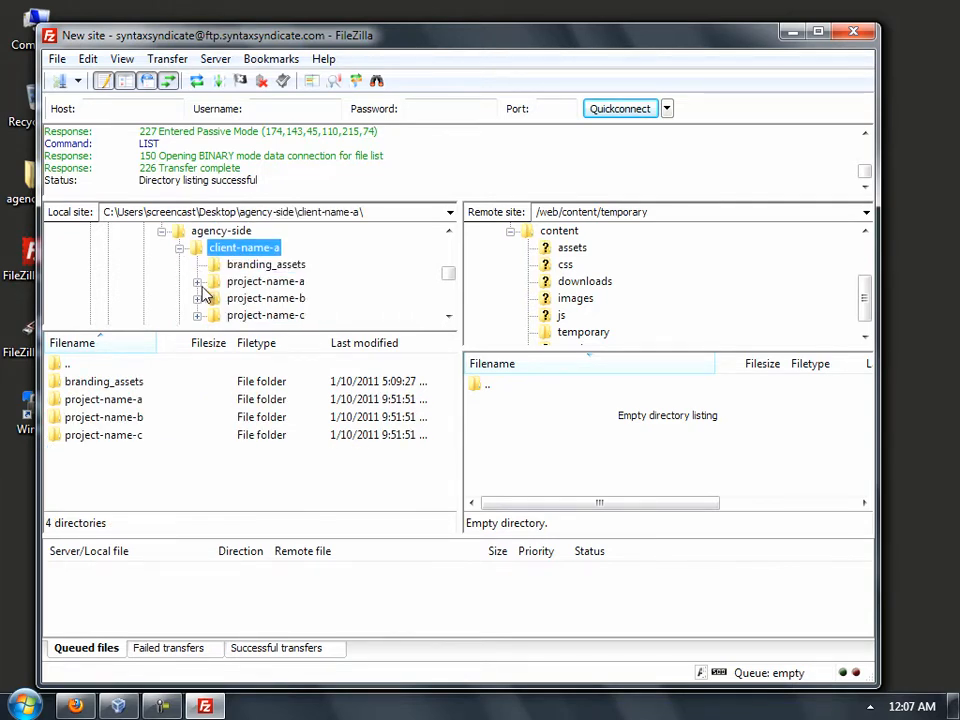
pyautogui.click(197, 282)
pyautogui.scroll(-1, 238, 313)
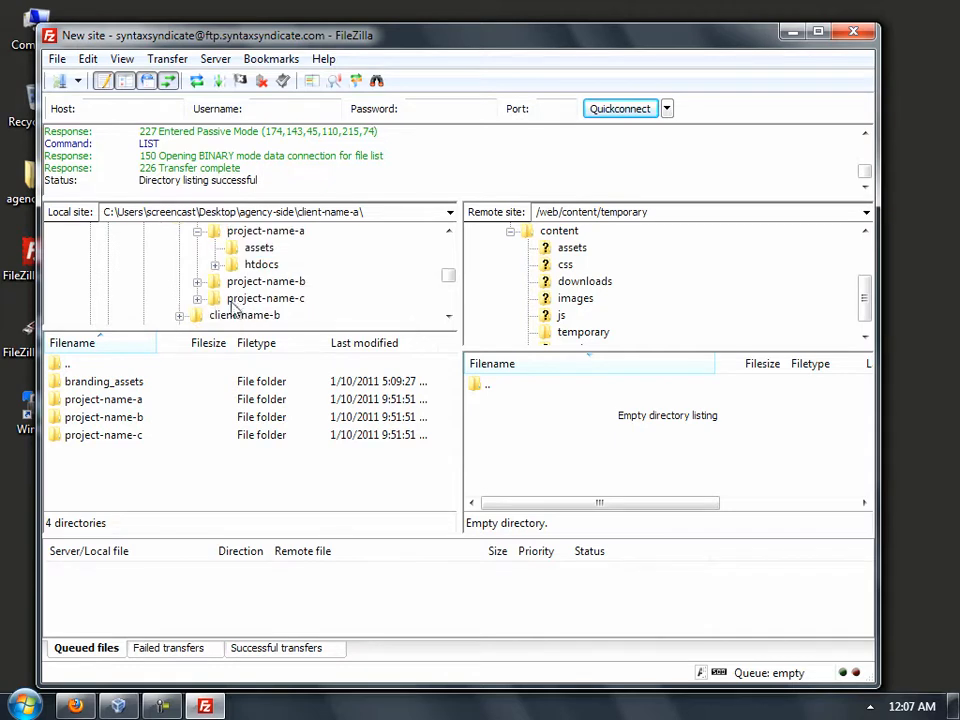
pyautogui.click(215, 264)
pyautogui.click(258, 265)
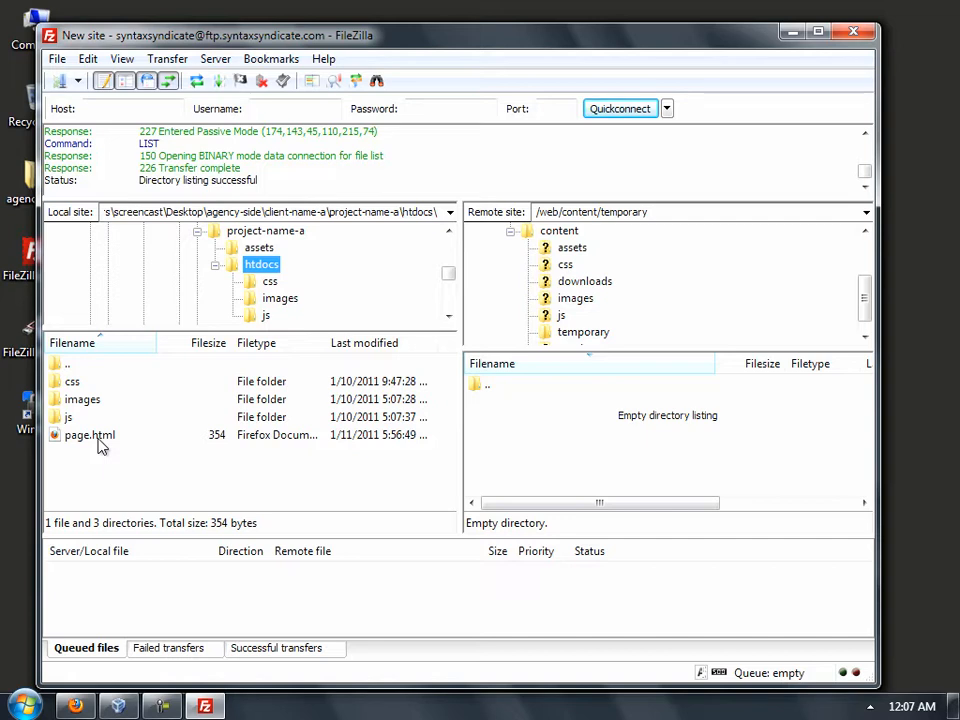
# - Drag page.html into the remote temporary folder, then switch back to Firefox
pyautogui.moveTo(99, 441); pyautogui.dragTo(525, 424)
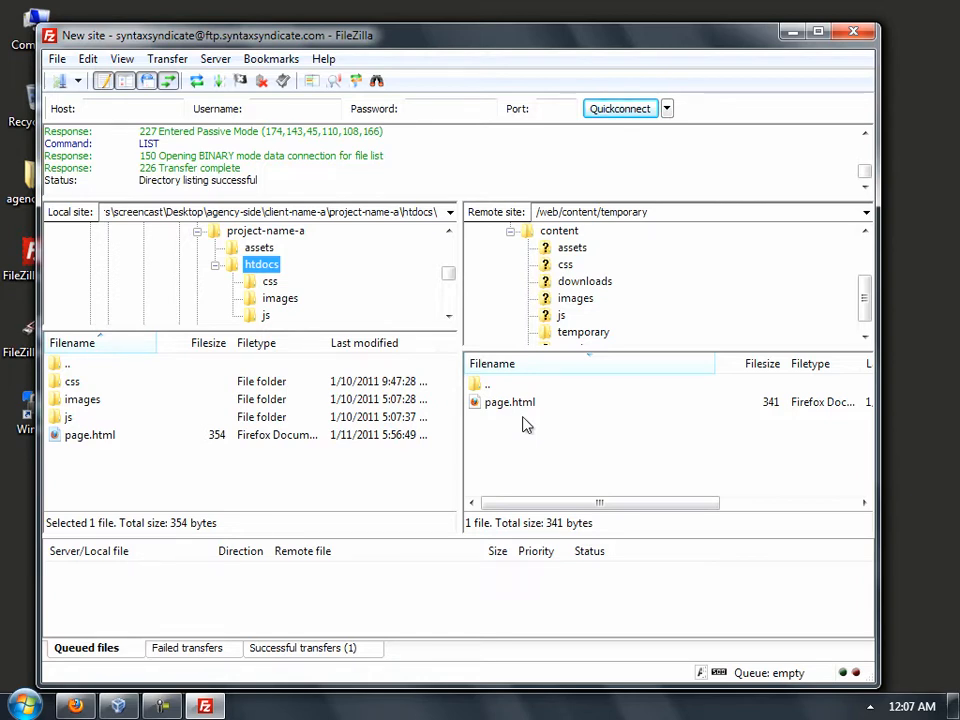
pyautogui.click(75, 706)
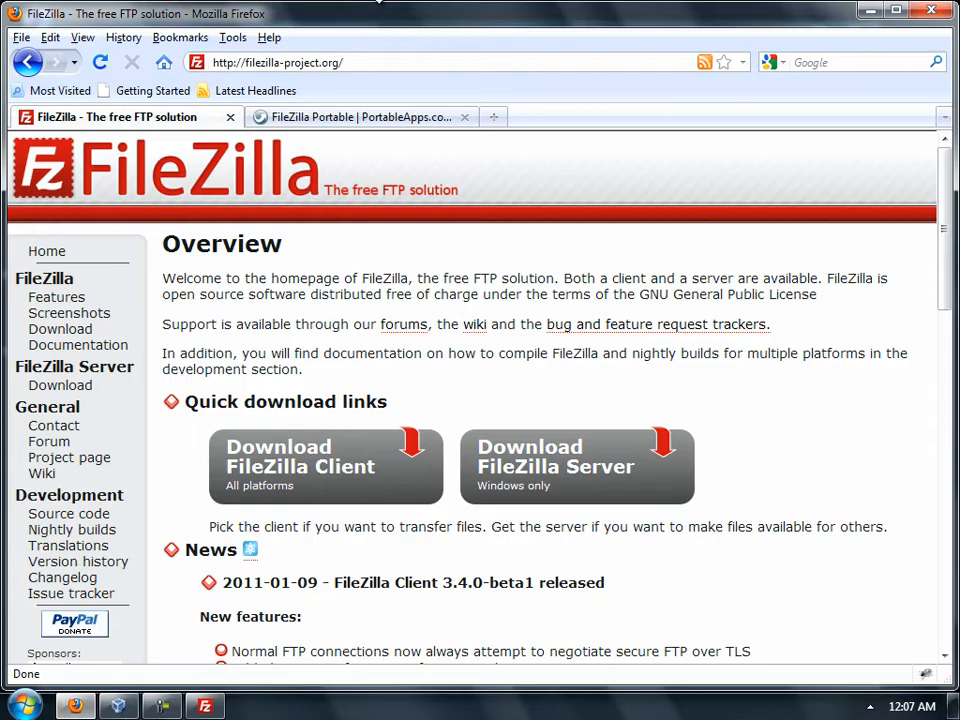
# - Load syntaxsyndicate.com/temporary/page.html in a new Firefox tab, then minimize the browser
pyautogui.click(493, 117)
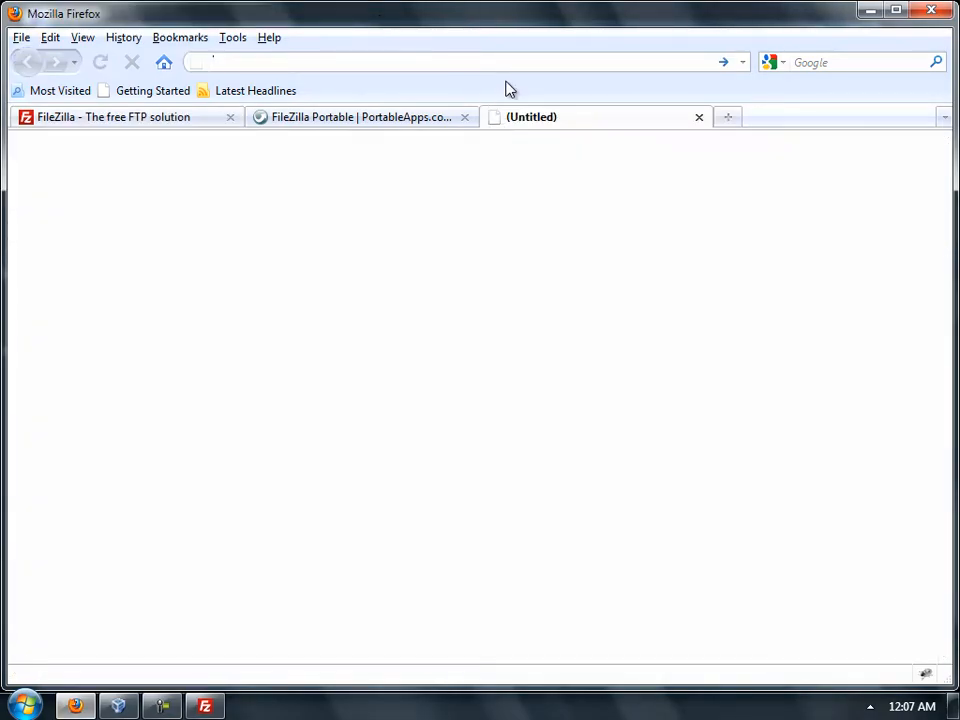
pyautogui.write('syhta')
pyautogui.press('BackSpace')
pyautogui.press('BackSpace')
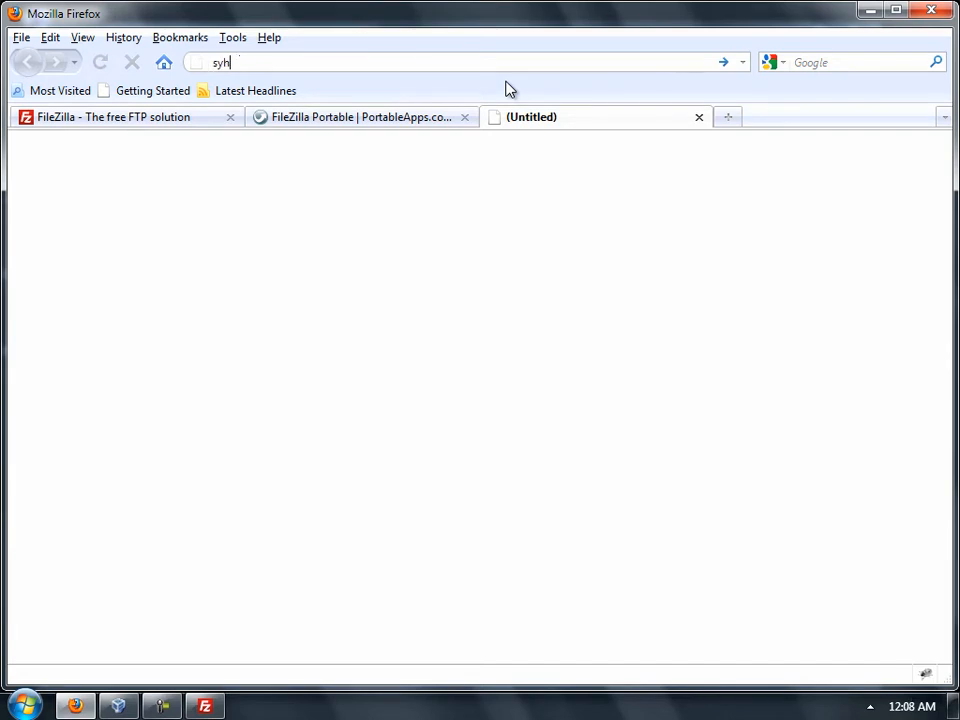
pyautogui.press('BackSpace')
pyautogui.press('BackSpace')
pyautogui.write('yntaxsyndicate.com/t')
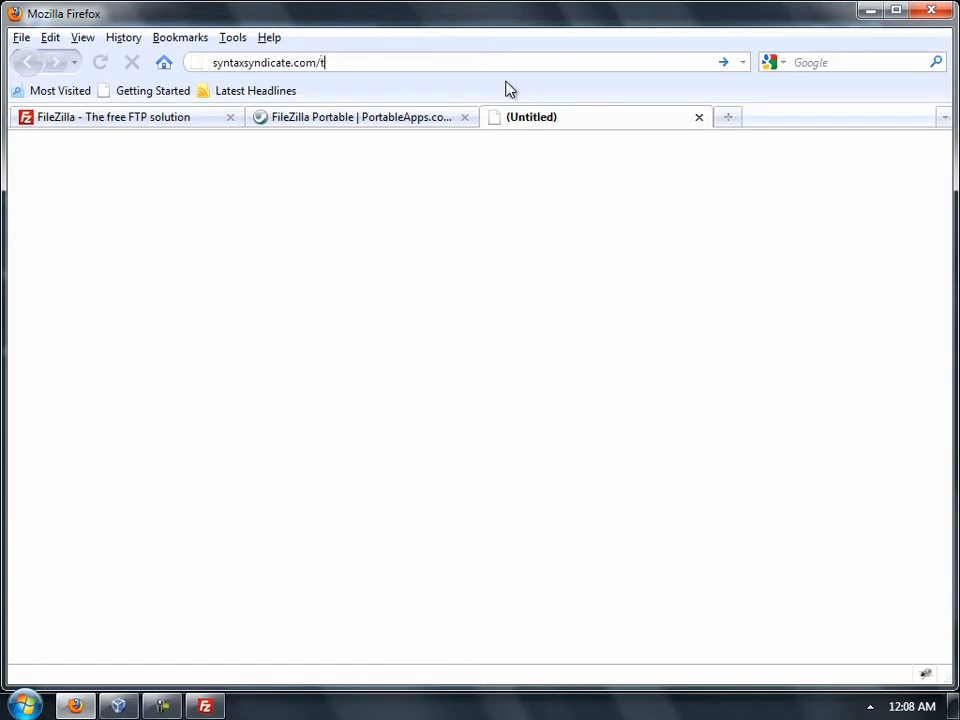
pyautogui.write('emporary/page.html')
pyautogui.press('Return')
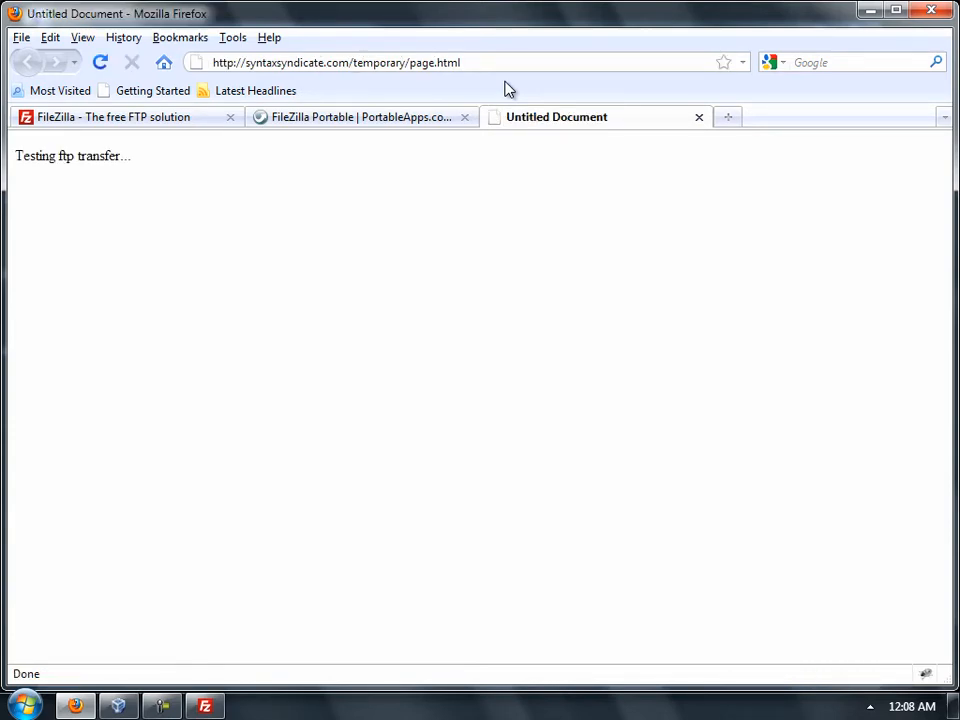
pyautogui.click(872, 11)
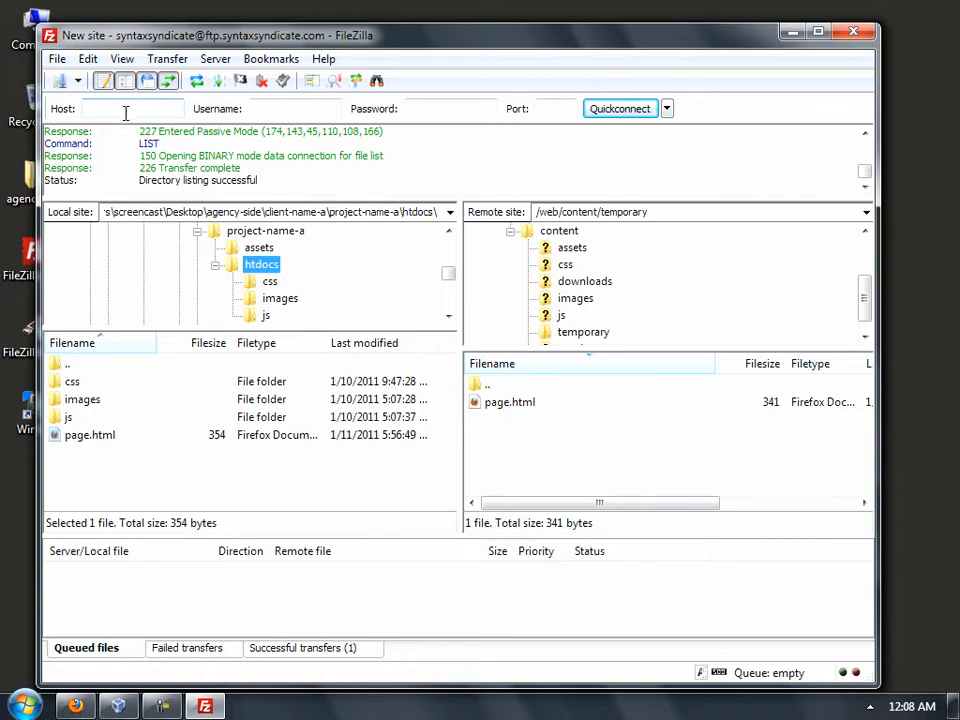
# - Open the Site Manager and select the New site entry
pyautogui.click(78, 84)
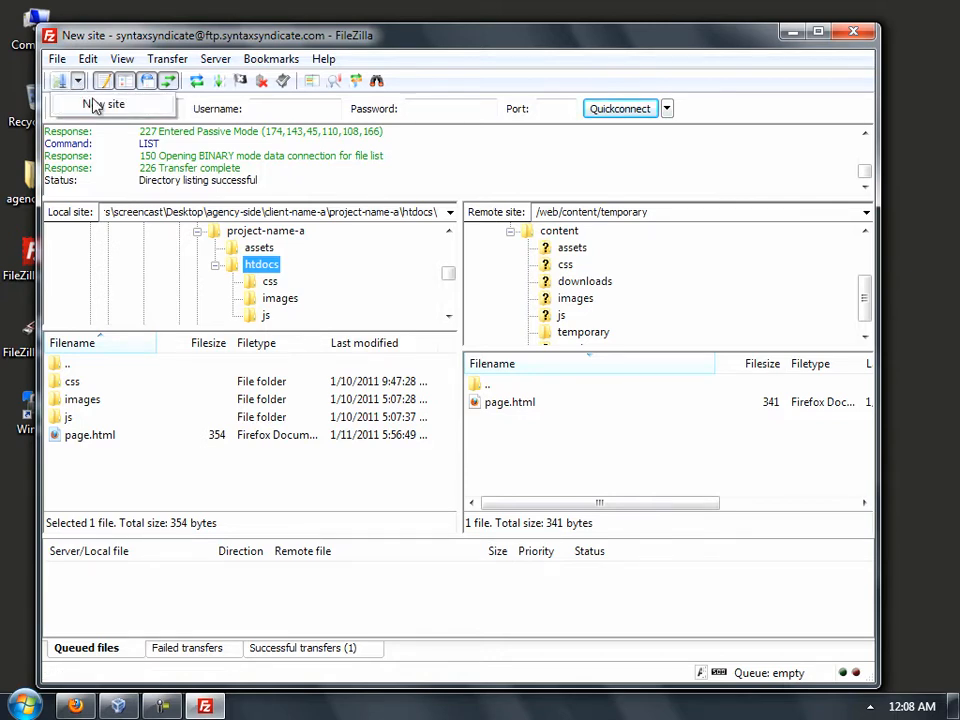
pyautogui.click(62, 82)
pyautogui.click(62, 82)
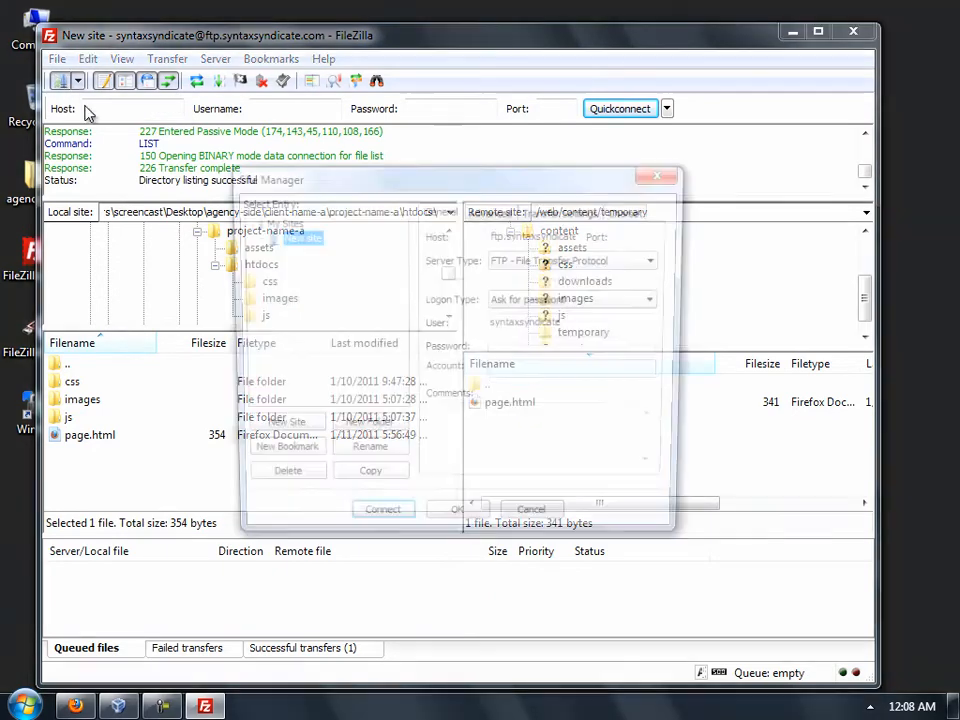
pyautogui.click(298, 237)
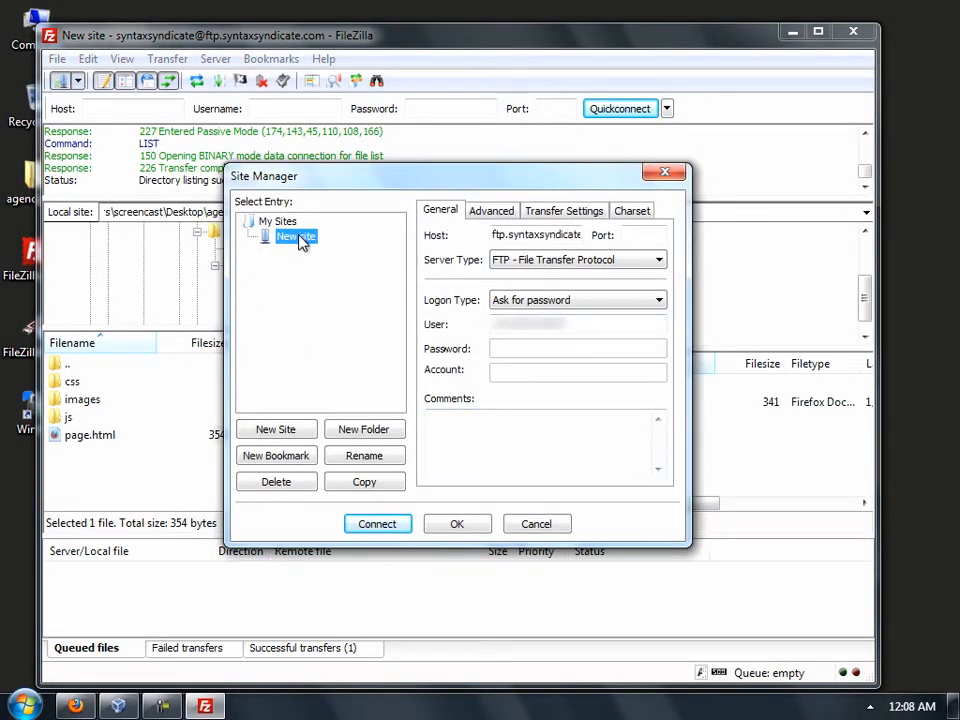
pyautogui.rightClick(300, 240)
pyautogui.press('Escape')
# - Rename the site to 'syntax test' and add a new bookmark under it
pyautogui.click(368, 454)
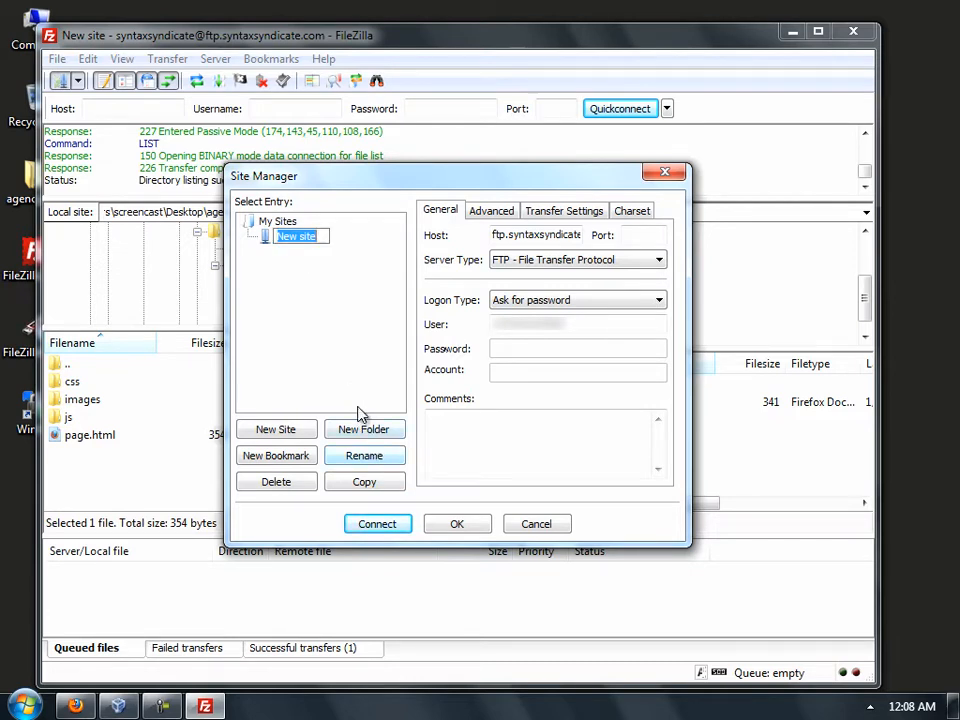
pyautogui.write('sy')
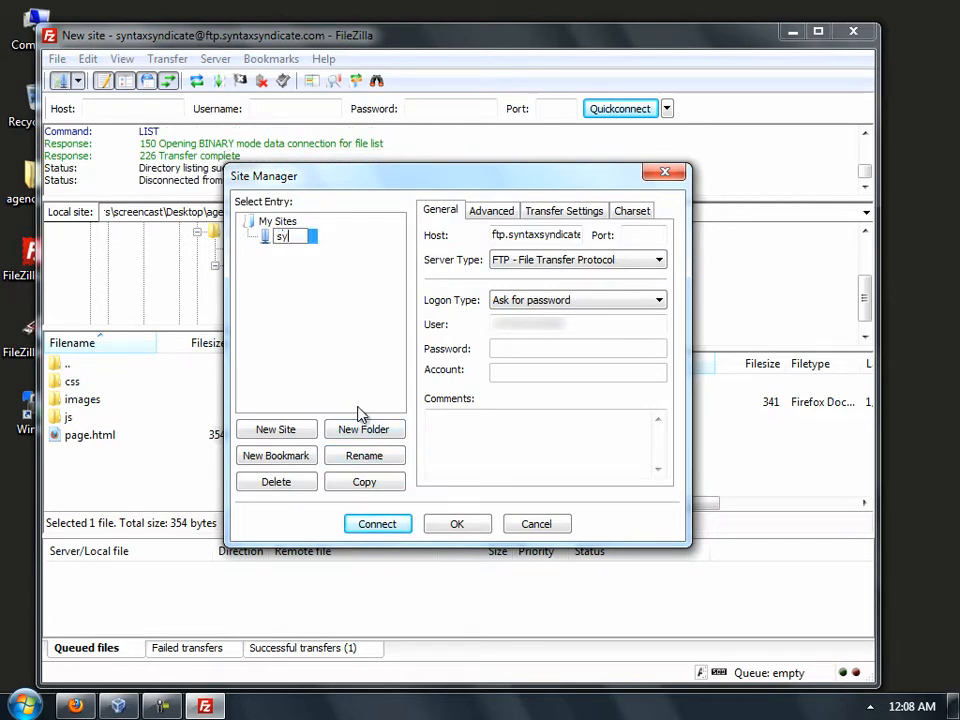
pyautogui.write('ntax test')
pyautogui.press('Return')
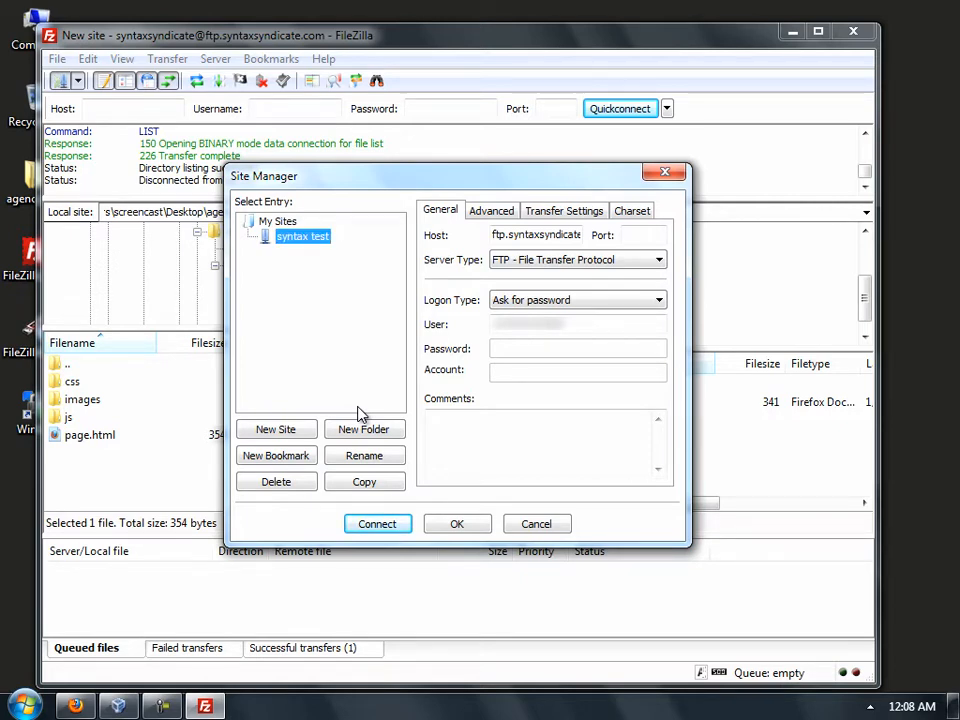
pyautogui.click(292, 456)
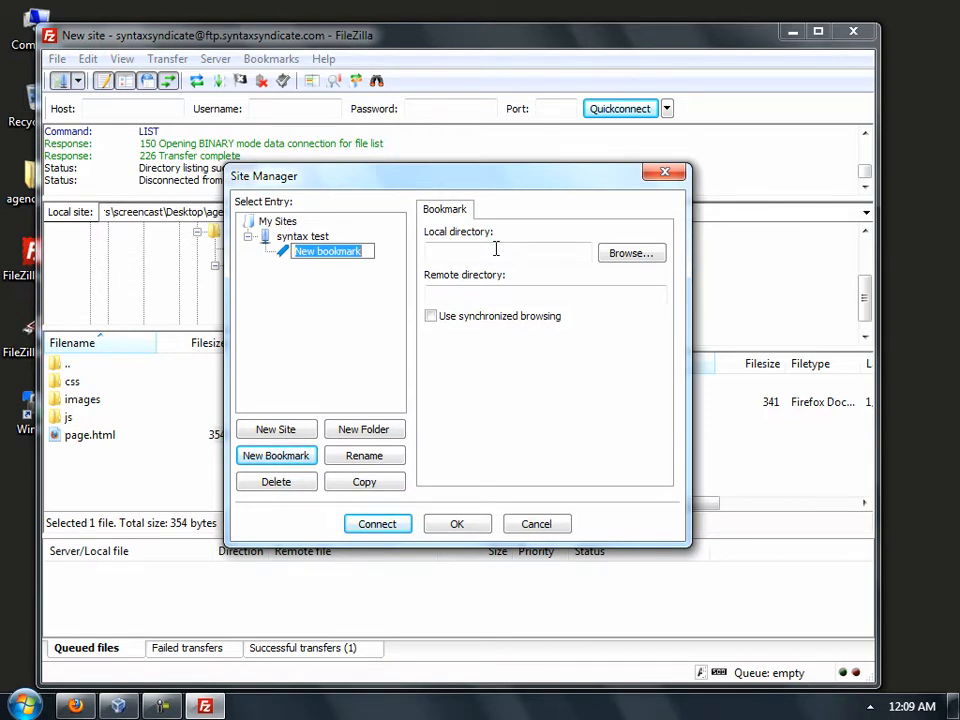
# - Name the bookmark 'syntax bookmark' and set its local directory to the project's htdocs folder
pyautogui.write('synta')
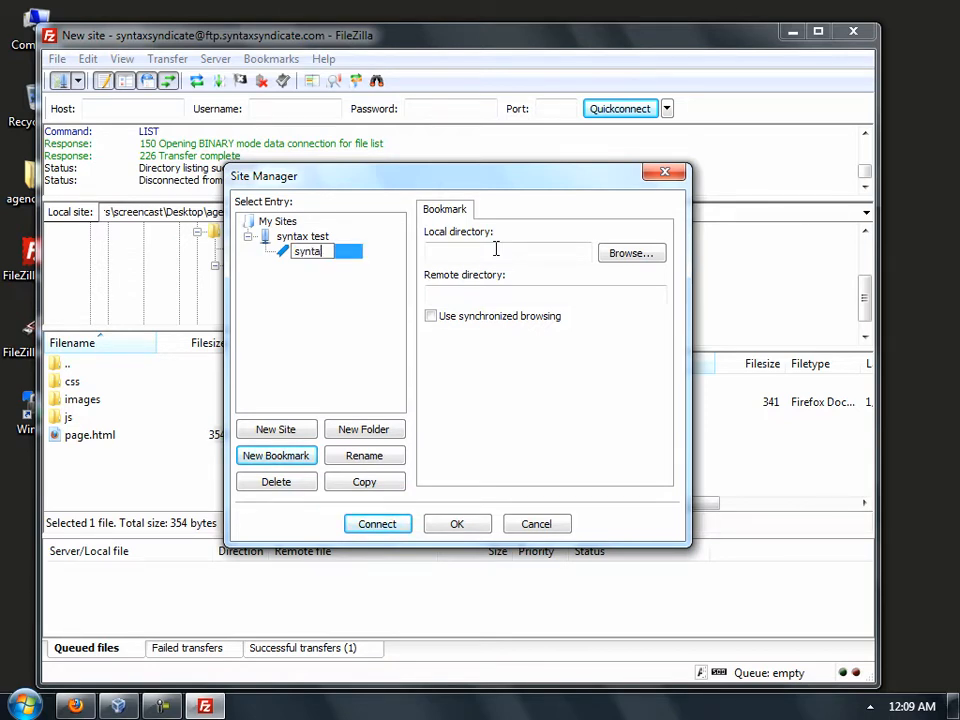
pyautogui.write('x bookmark')
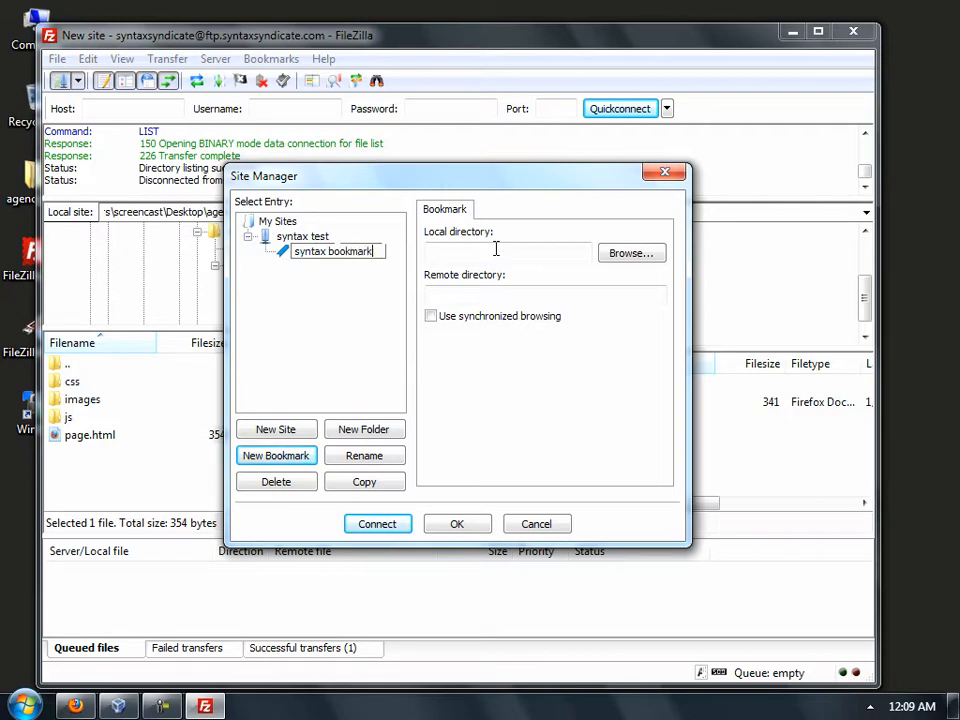
pyautogui.click(627, 254)
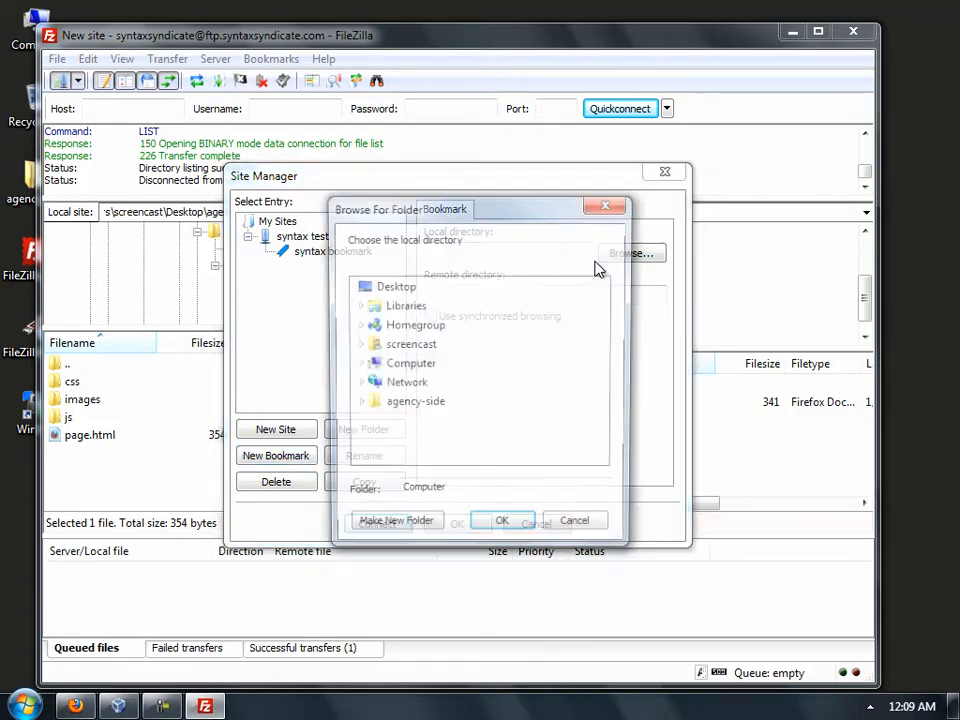
pyautogui.click(360, 404)
pyautogui.click(428, 384)
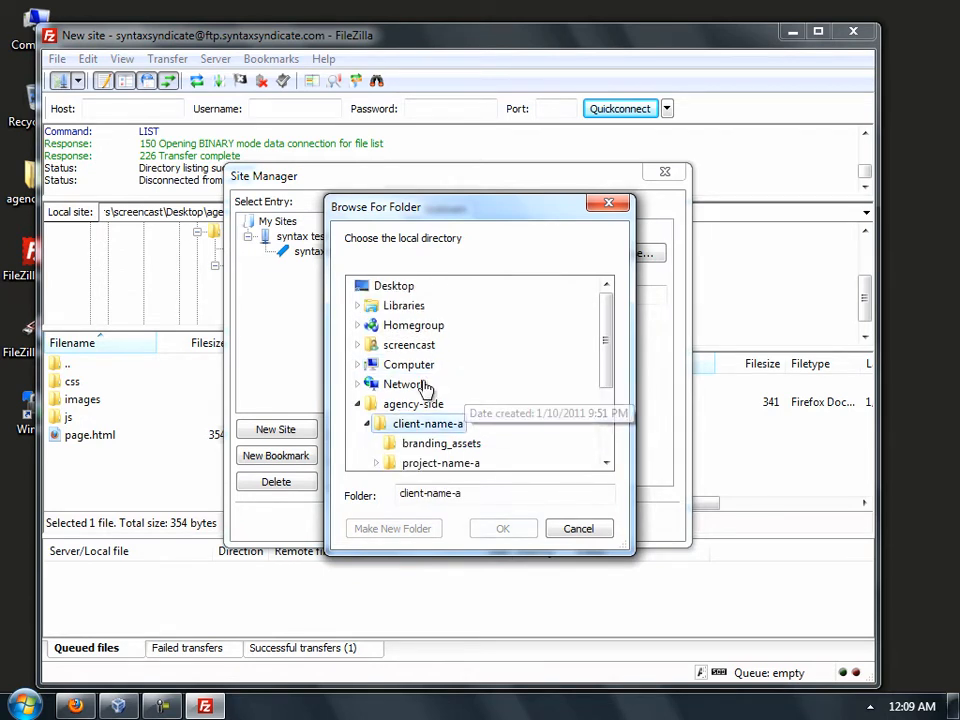
pyautogui.moveTo(606, 326); pyautogui.dragTo(600, 388)
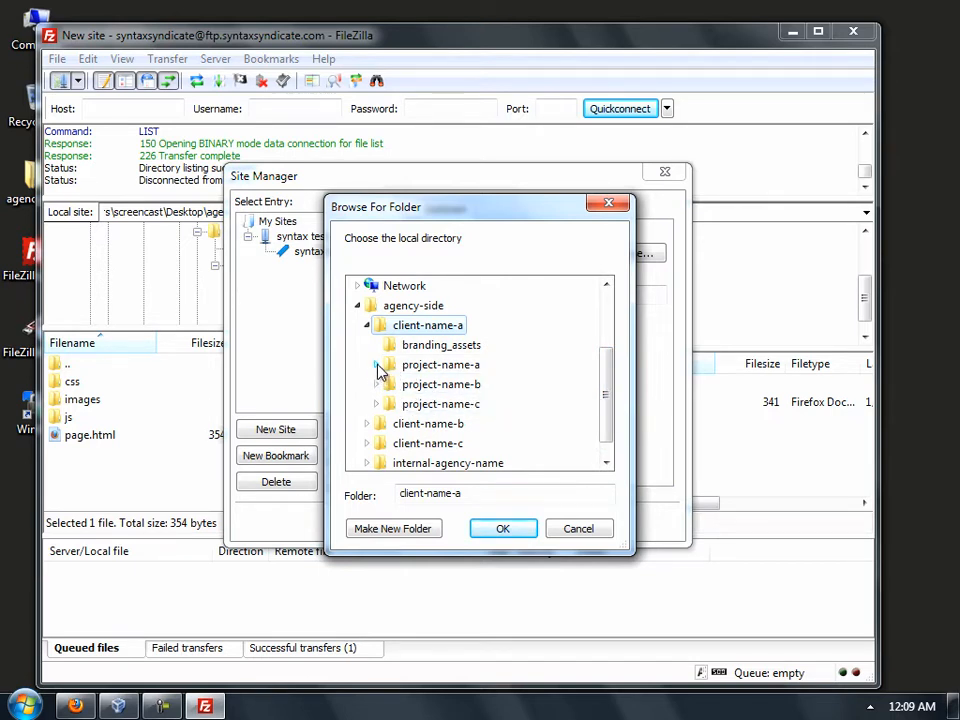
pyautogui.click(377, 366)
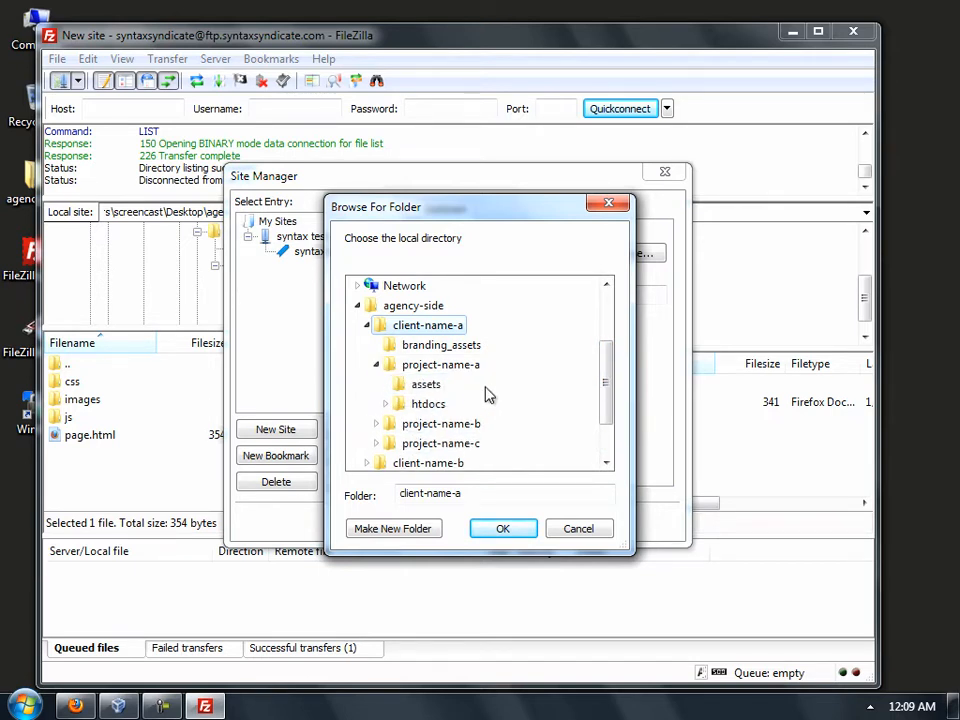
pyautogui.click(385, 403)
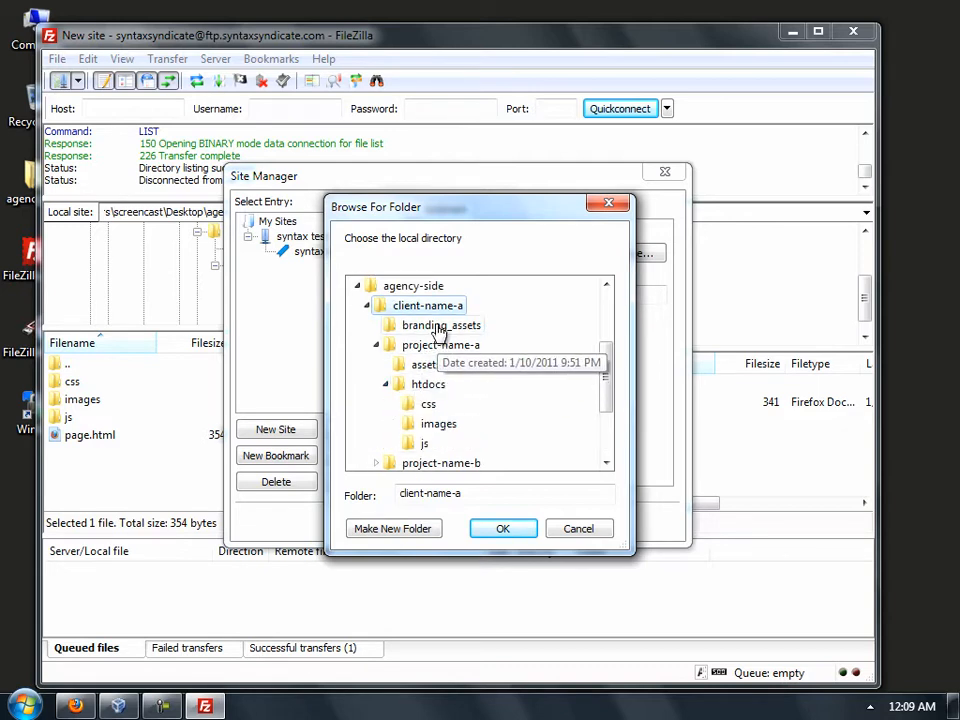
pyautogui.click(420, 387)
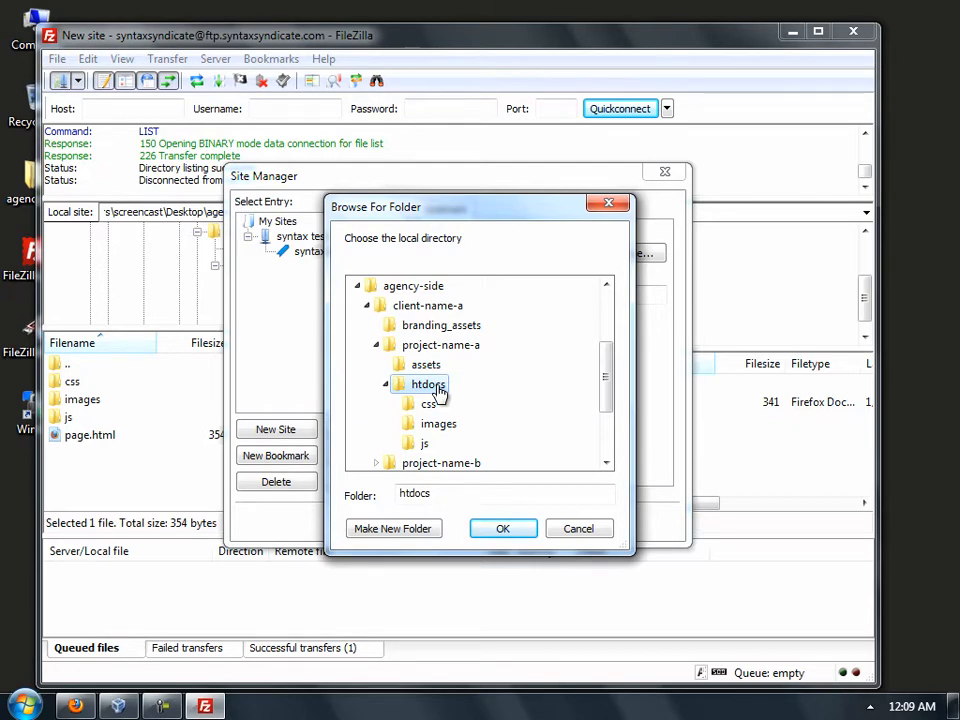
pyautogui.click(503, 529)
# - Set the bookmark's remote directory to /web/content/temporary and save it
pyautogui.click(492, 296)
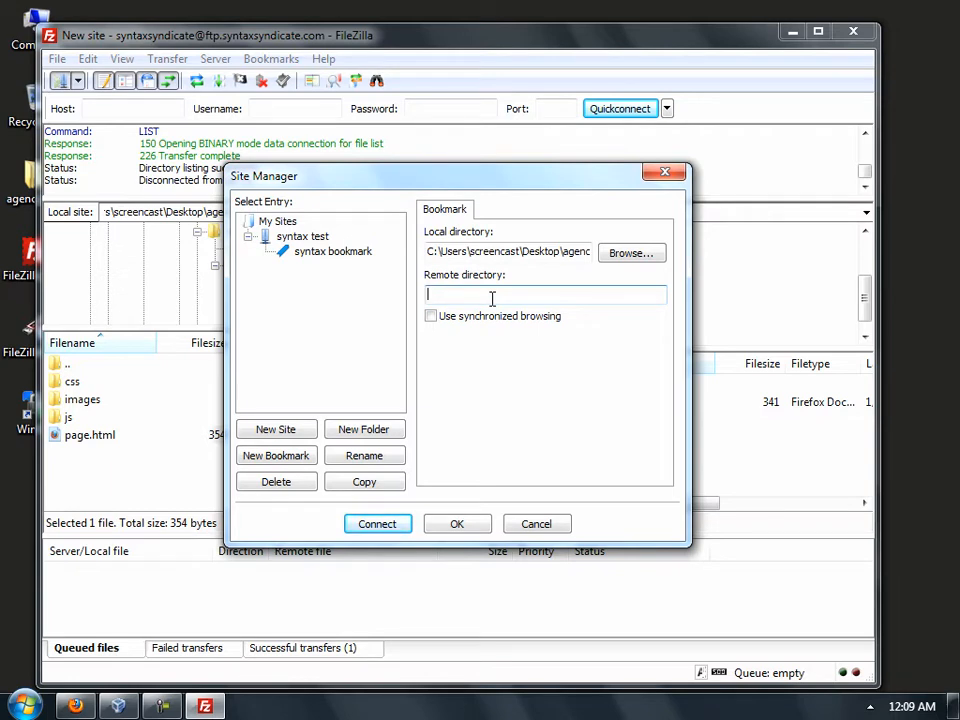
pyautogui.write('/web/content/temporary')
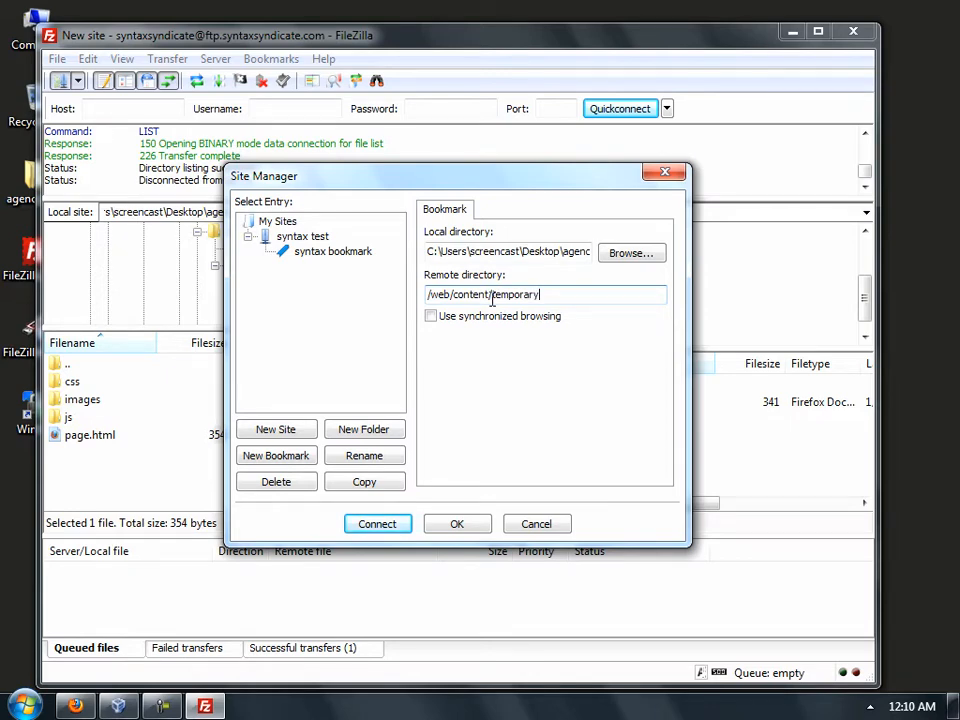
pyautogui.click(443, 527)
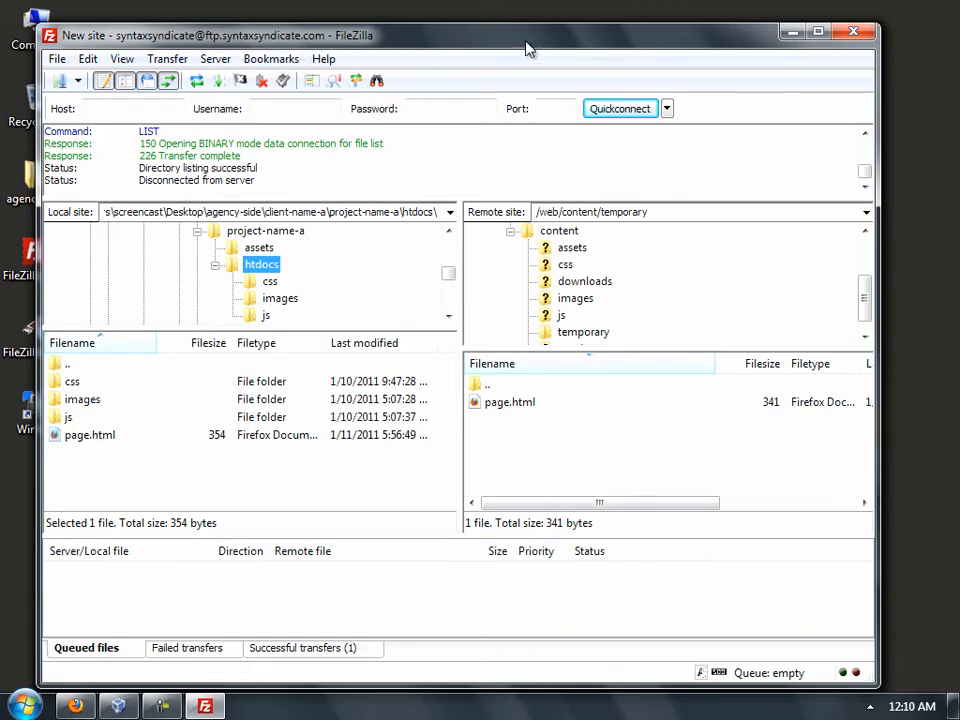
# - Close FileZilla and relaunch it from the Start menu
pyautogui.click(849, 32)
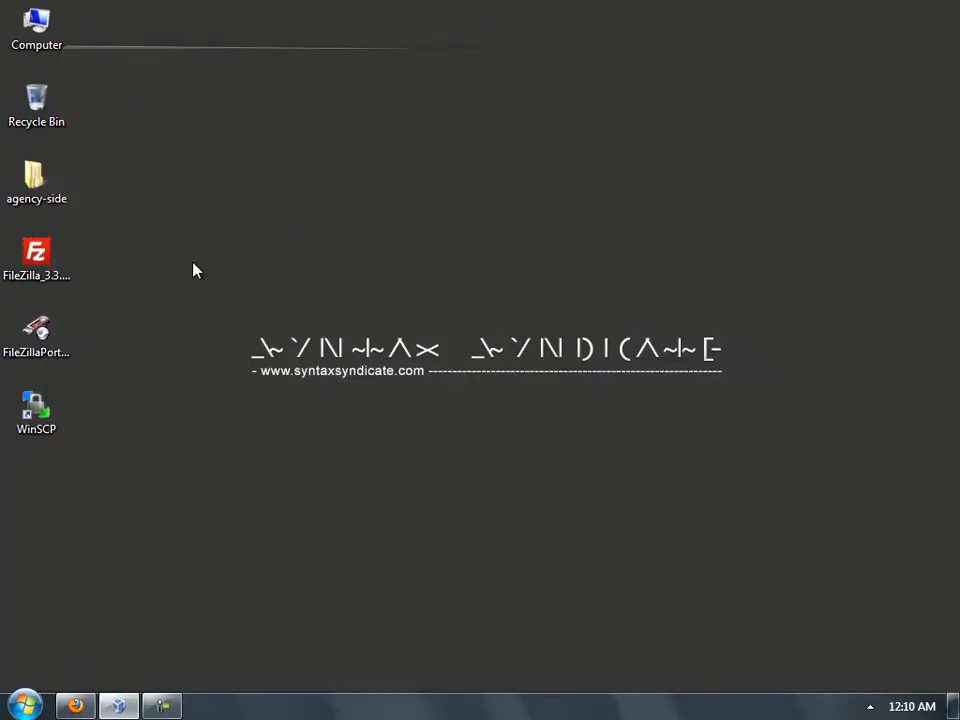
pyautogui.click(24, 705)
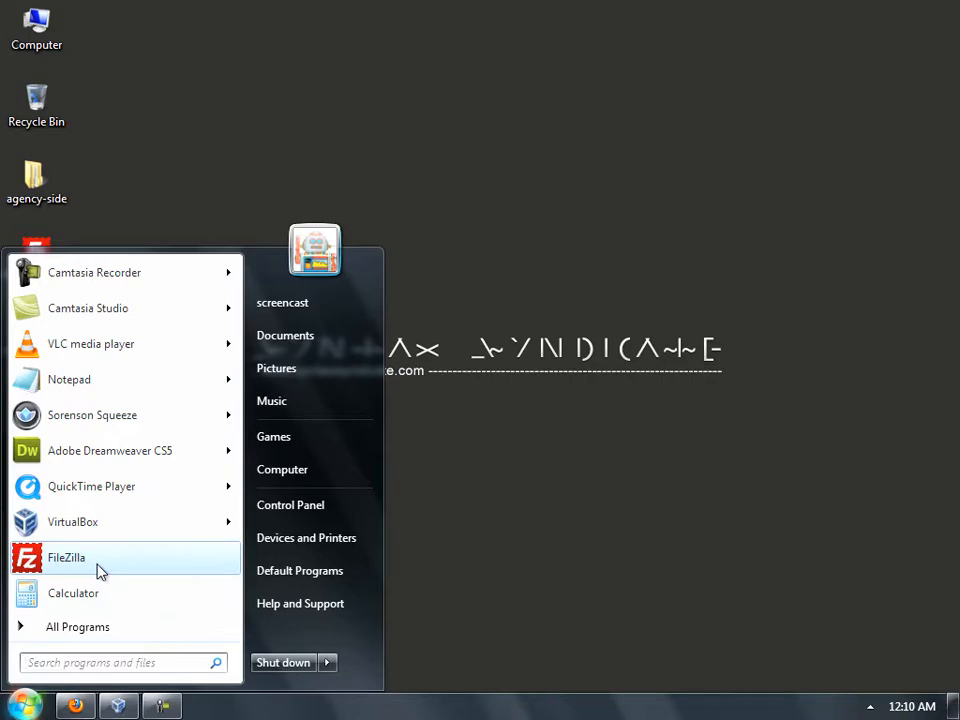
pyautogui.click(66, 558)
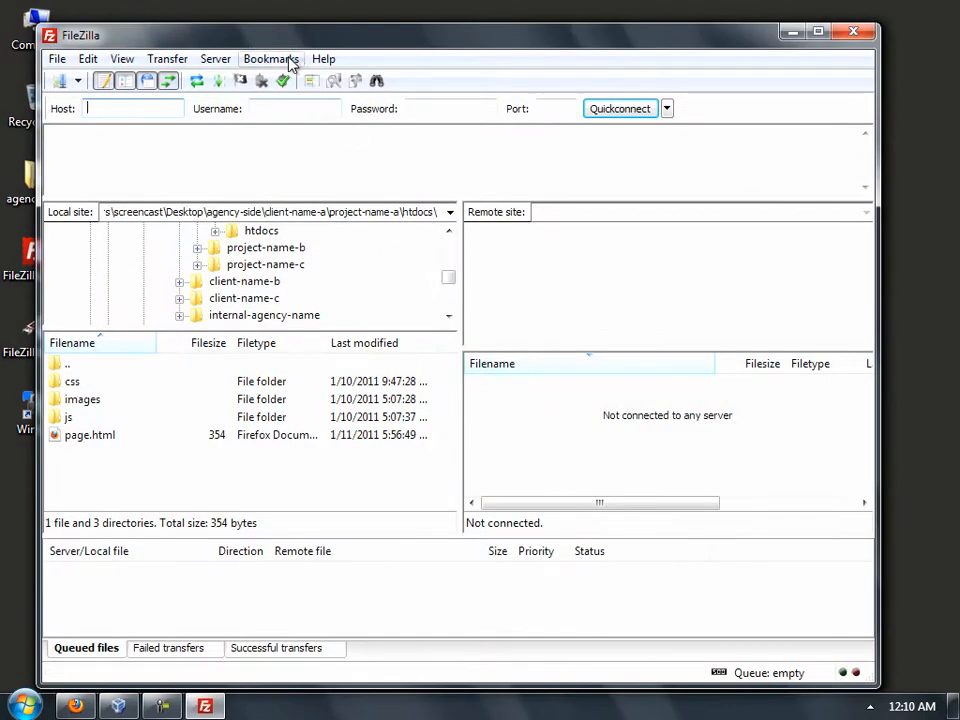
# - Connect through 'syntax bookmark' with the server password, then close FileZilla
pyautogui.click(271, 59)
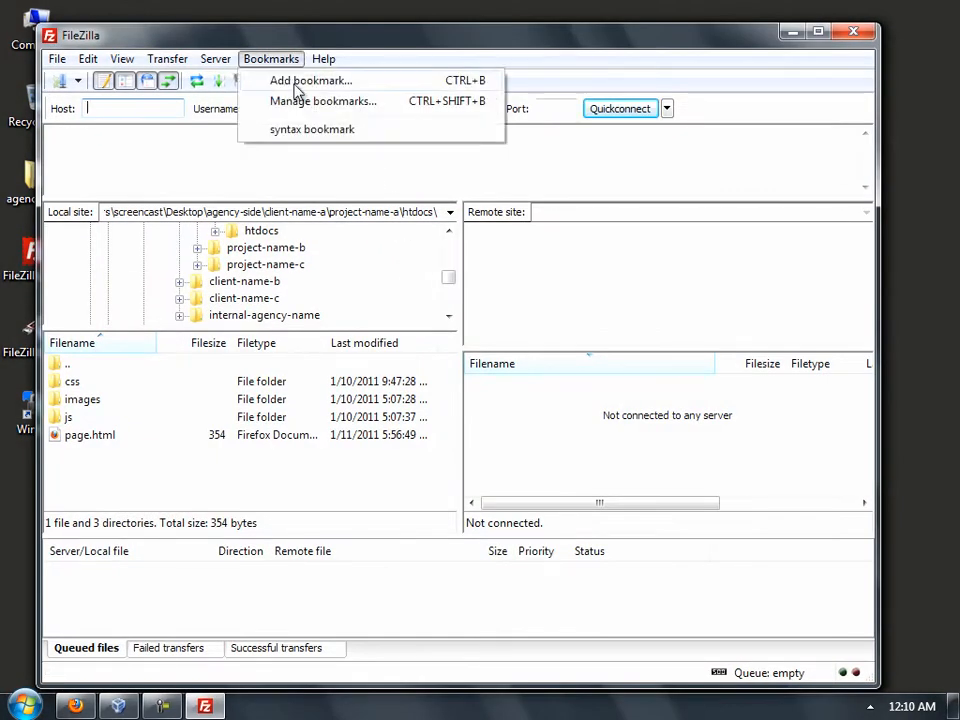
pyautogui.click(334, 134)
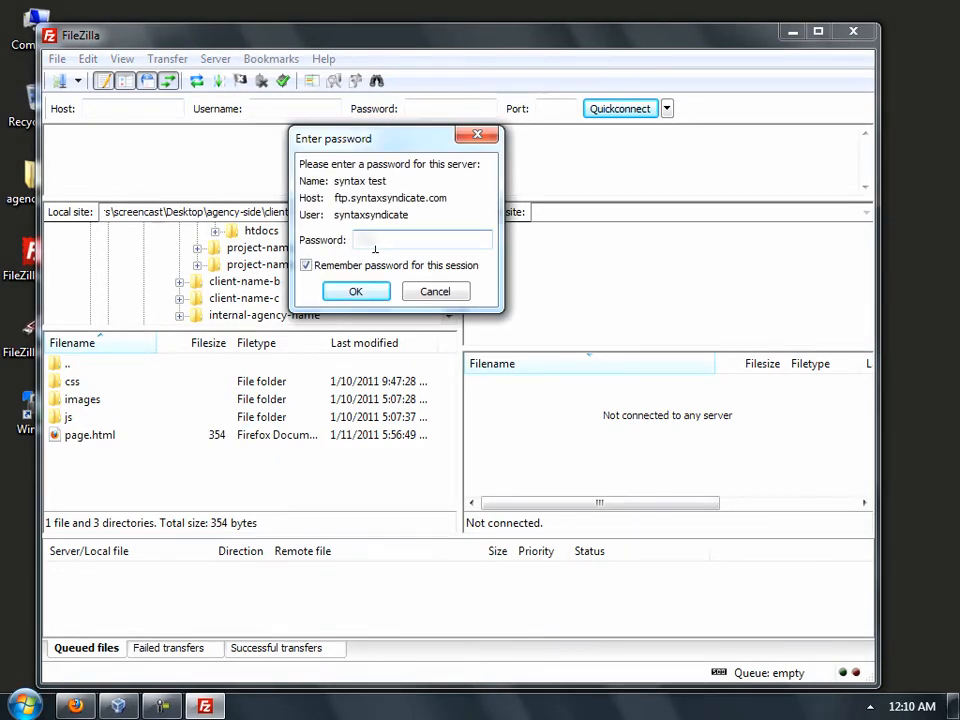
pyautogui.write('password')
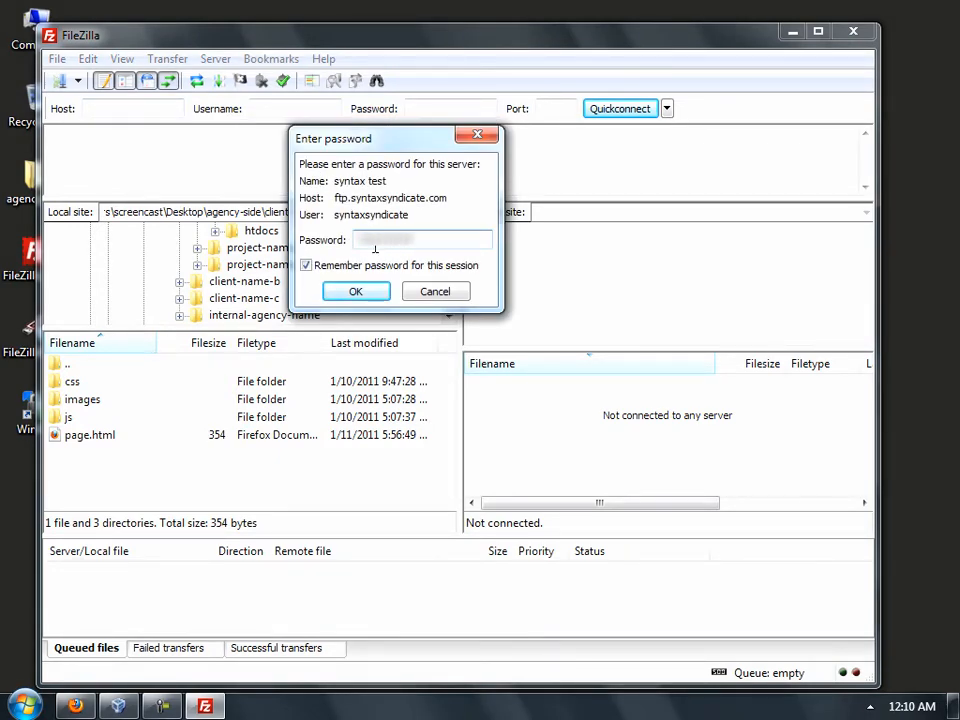
pyautogui.press('Return')
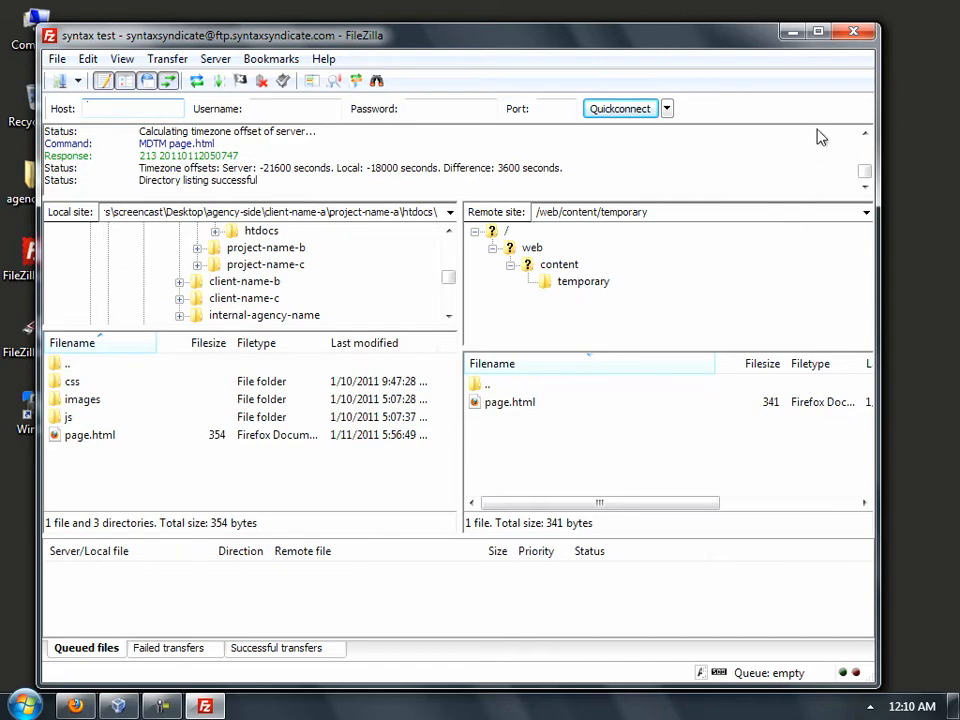
pyautogui.click(853, 31)
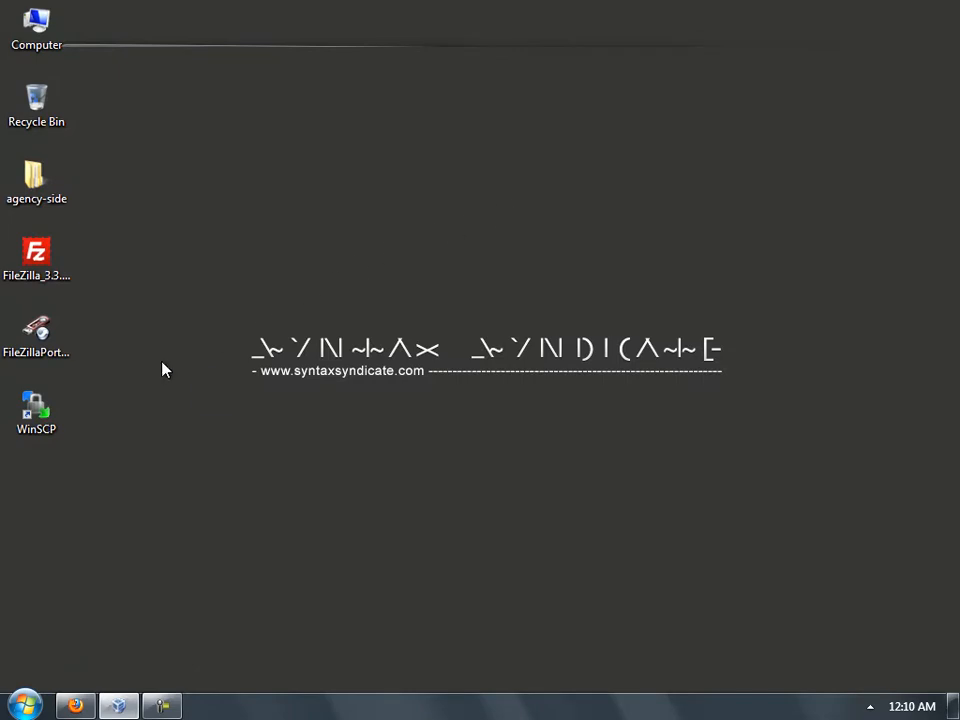
# - Launch WinSCP and log in to the stored SyntaxSyndicate TEMP session with the account password
pyautogui.doubleClick(50, 415)
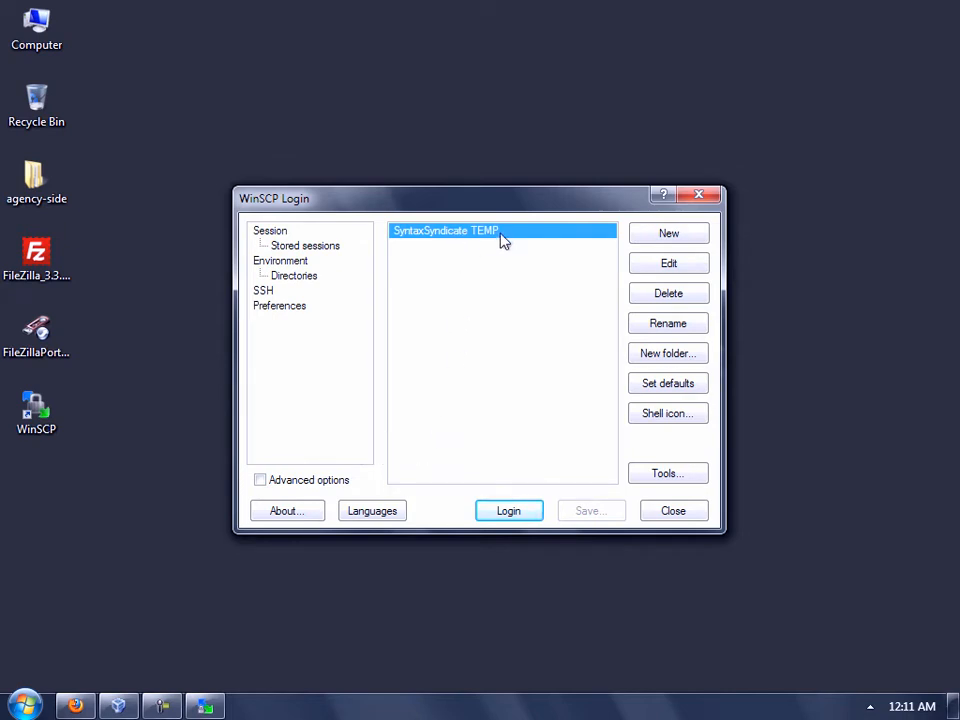
pyautogui.moveTo(508, 235)
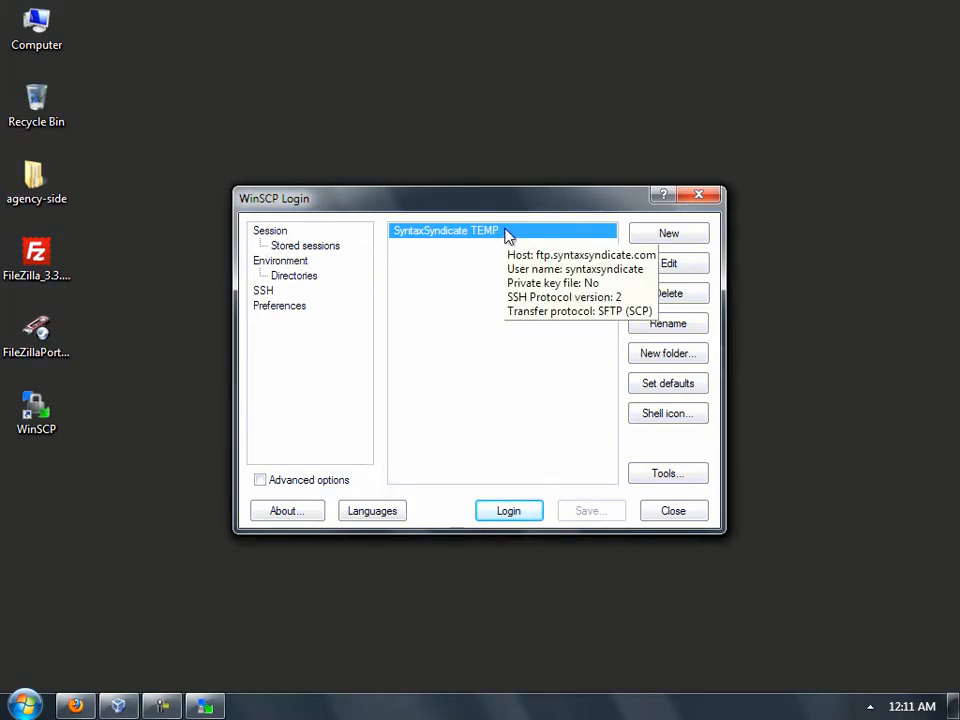
pyautogui.click(508, 512)
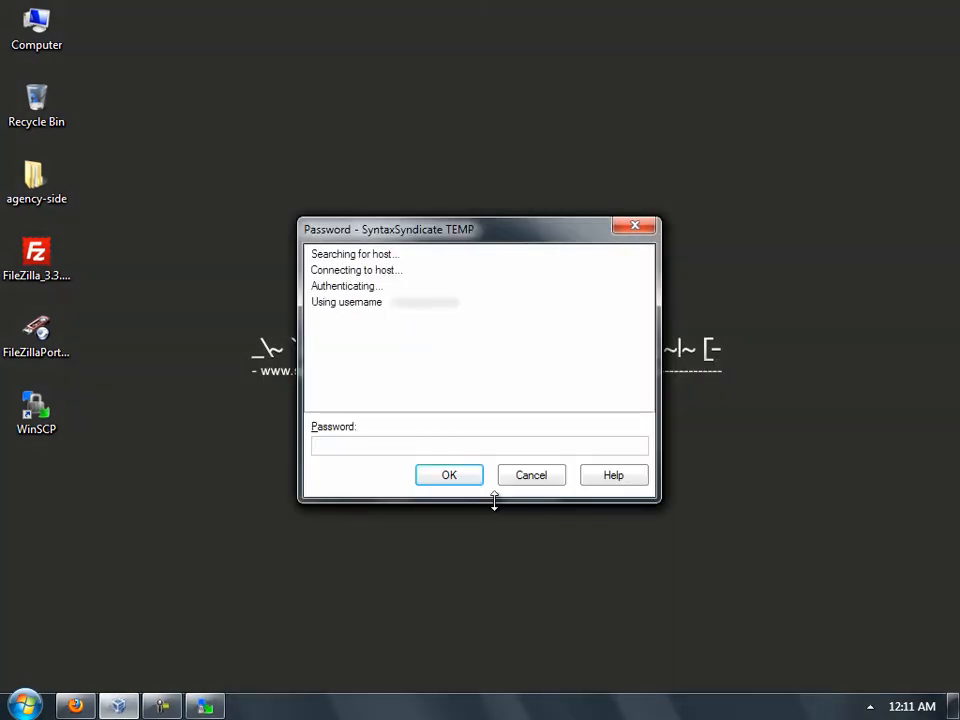
pyautogui.write('••••••••••')
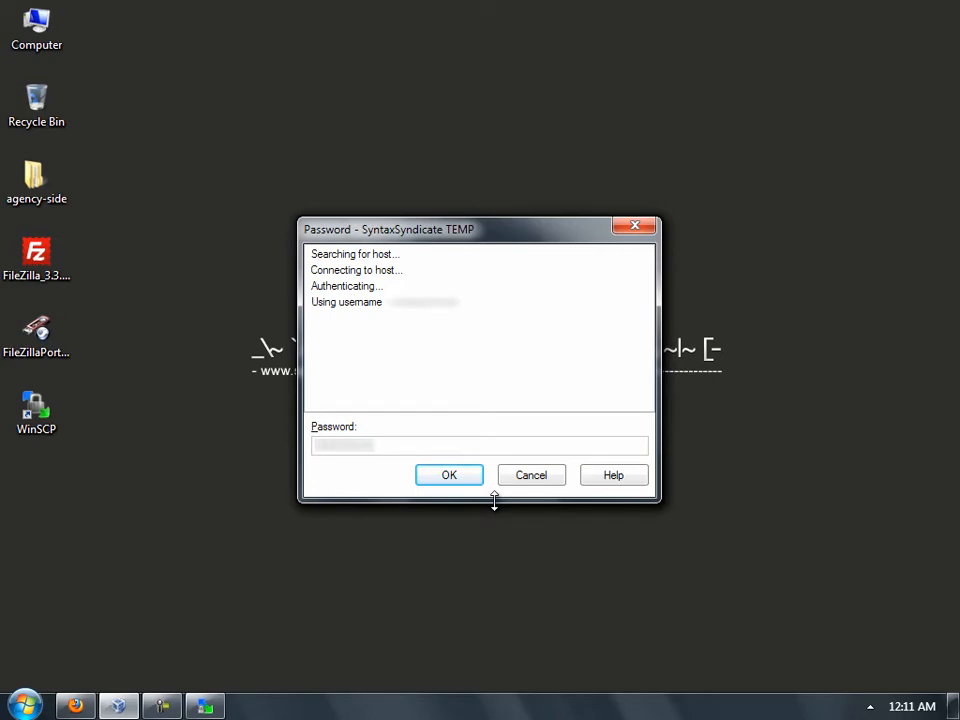
pyautogui.press('Return')
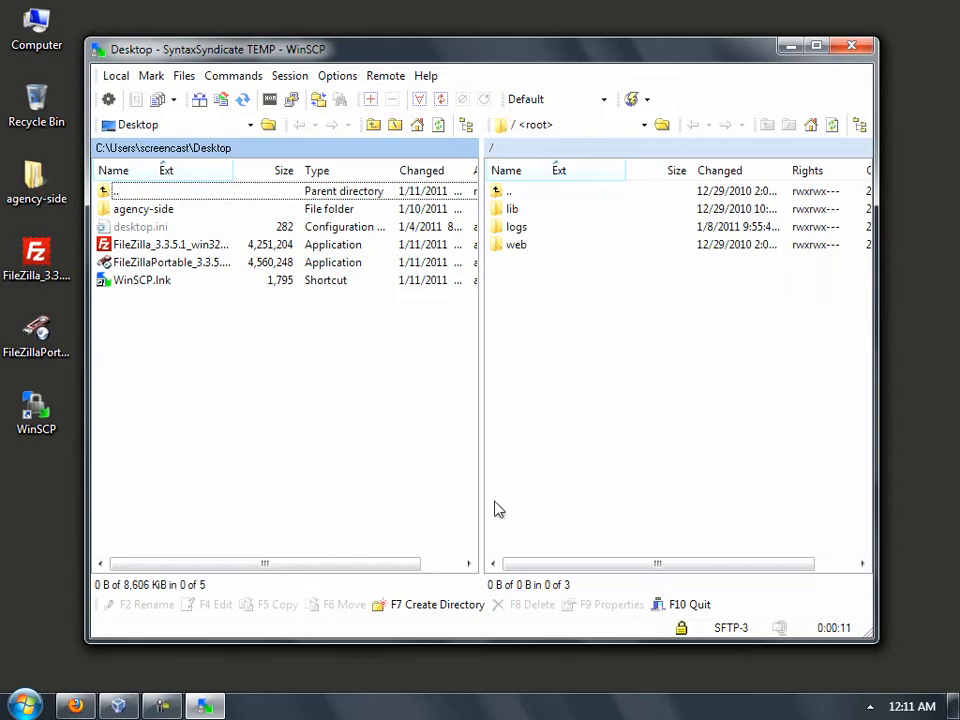
# - Browse the remote panel into web, then content, then temporary
pyautogui.doubleClick(512, 244)
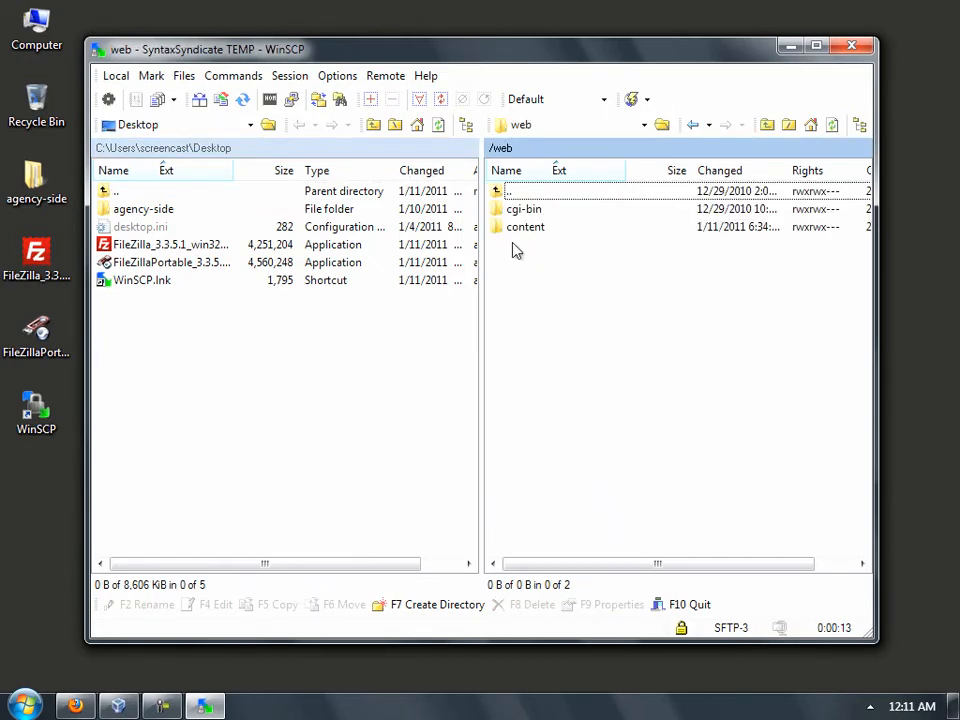
pyautogui.doubleClick(529, 227)
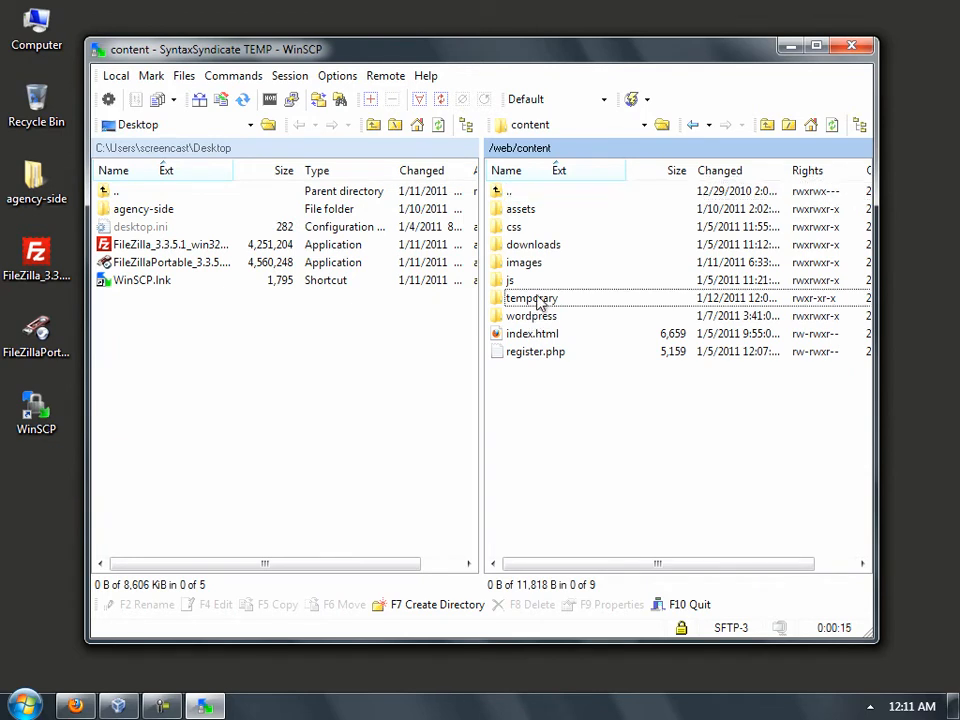
pyautogui.doubleClick(540, 298)
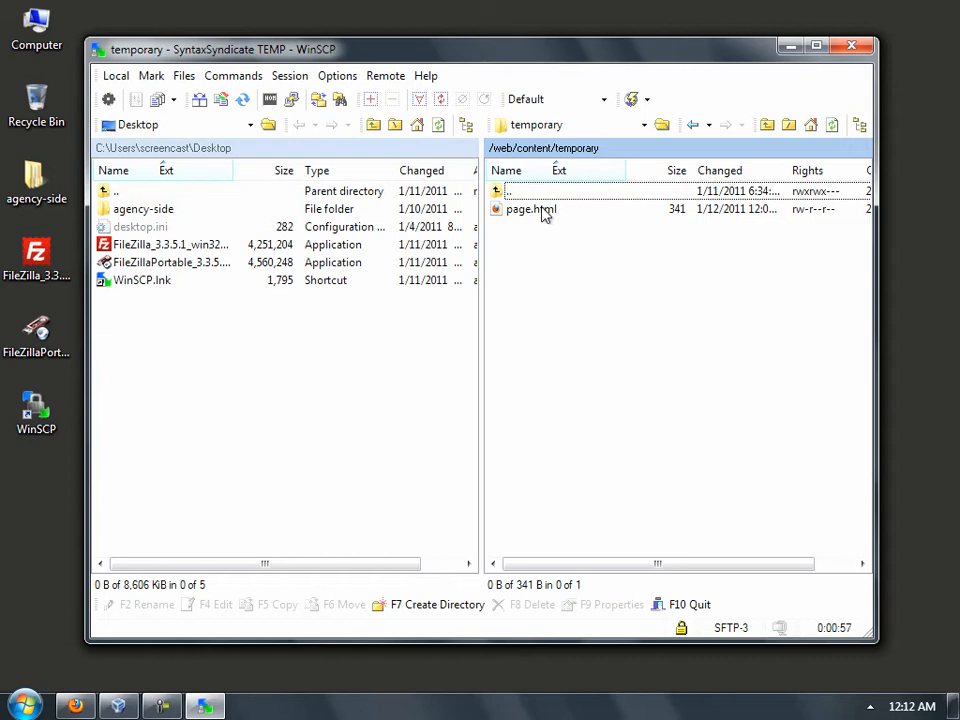
# - Close WinSCP, make the OS X virtual machine fullscreen, and launch FileZilla from the guest's Dock
pyautogui.click(853, 48)
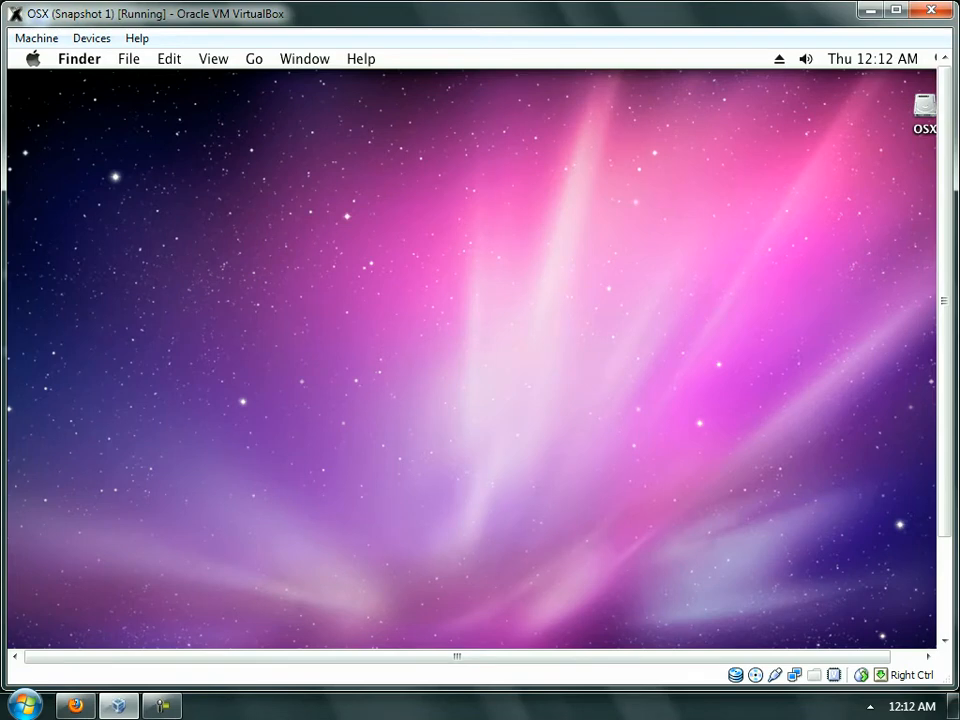
pyautogui.press('Control_R+f')
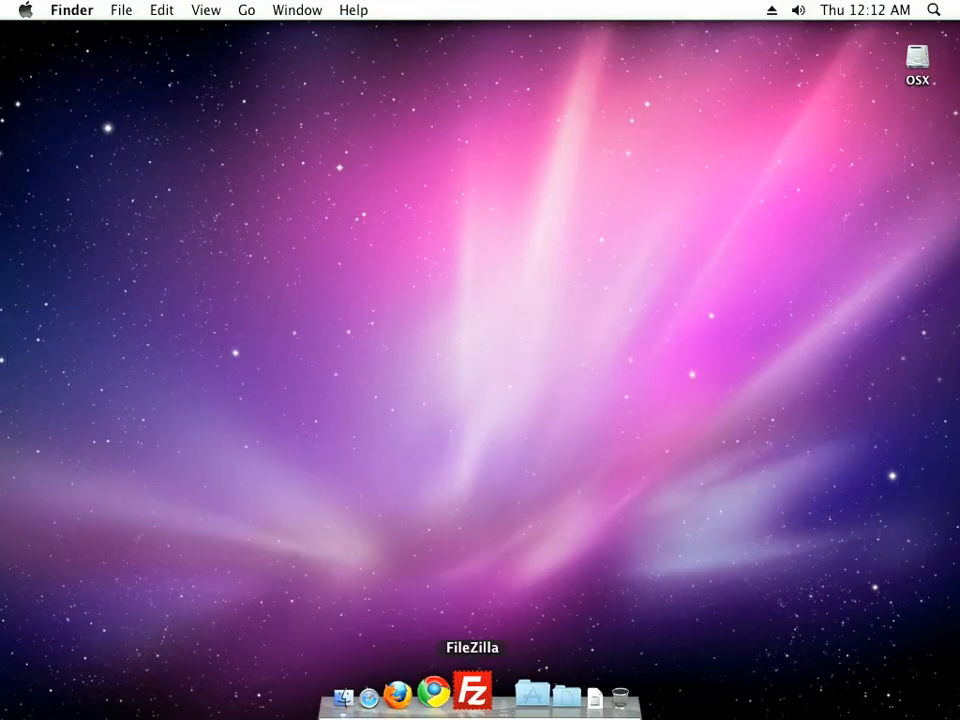
pyautogui.click(474, 692)
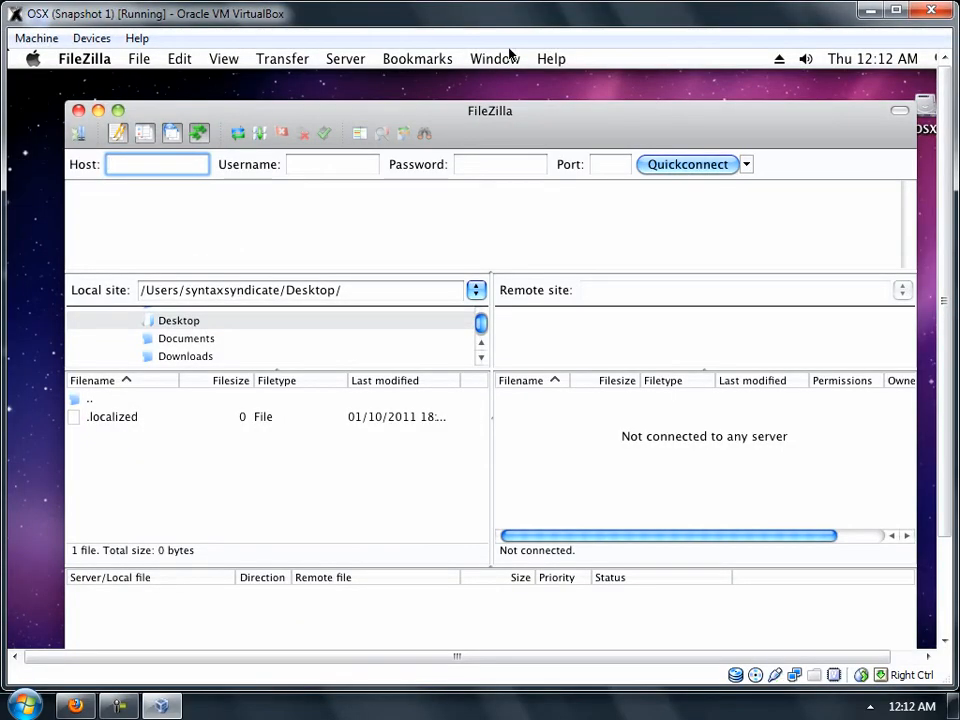
# - Open and close the Windows FileZilla beside the VM, then quit FileZilla in the OS X guest
pyautogui.moveTo(510, 14); pyautogui.dragTo(803, 15)
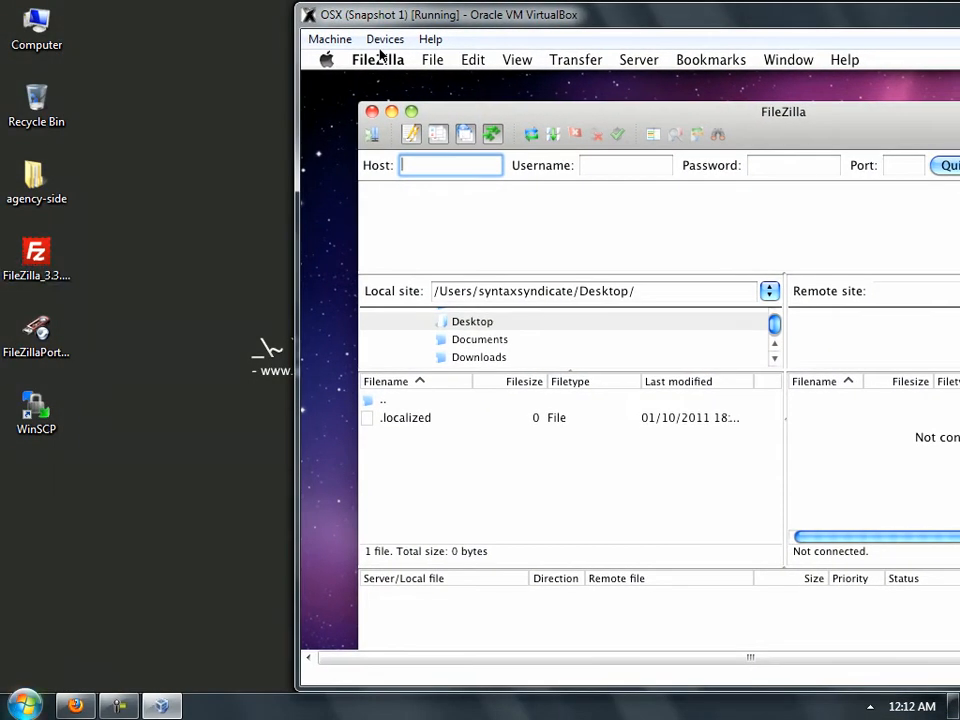
pyautogui.press('super')
pyautogui.click(64, 521)
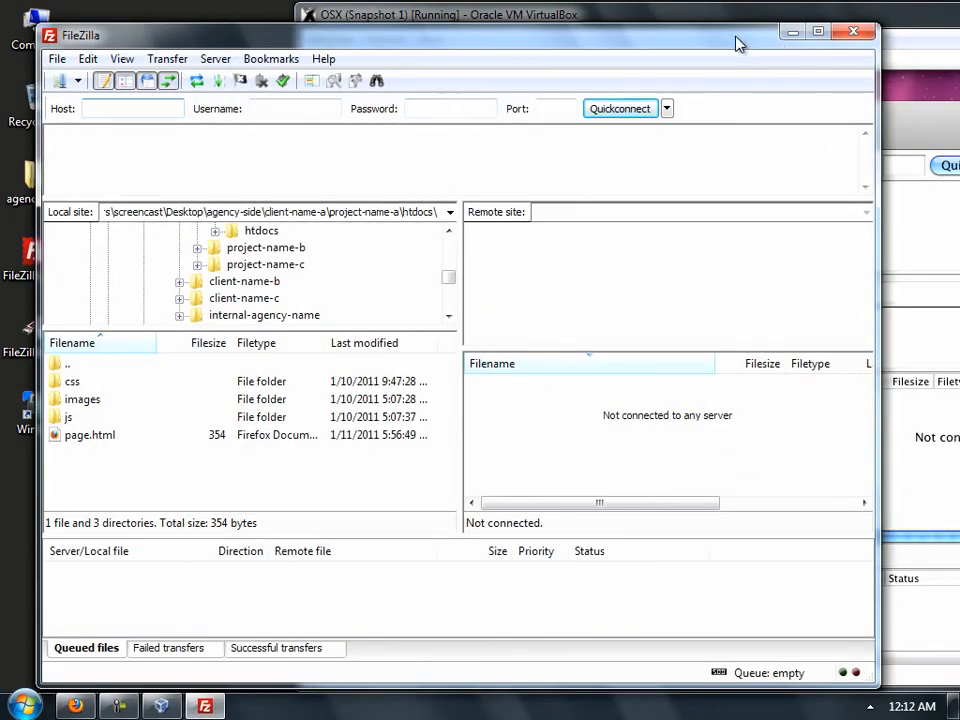
pyautogui.moveTo(738, 36); pyautogui.dragTo(210, 150)
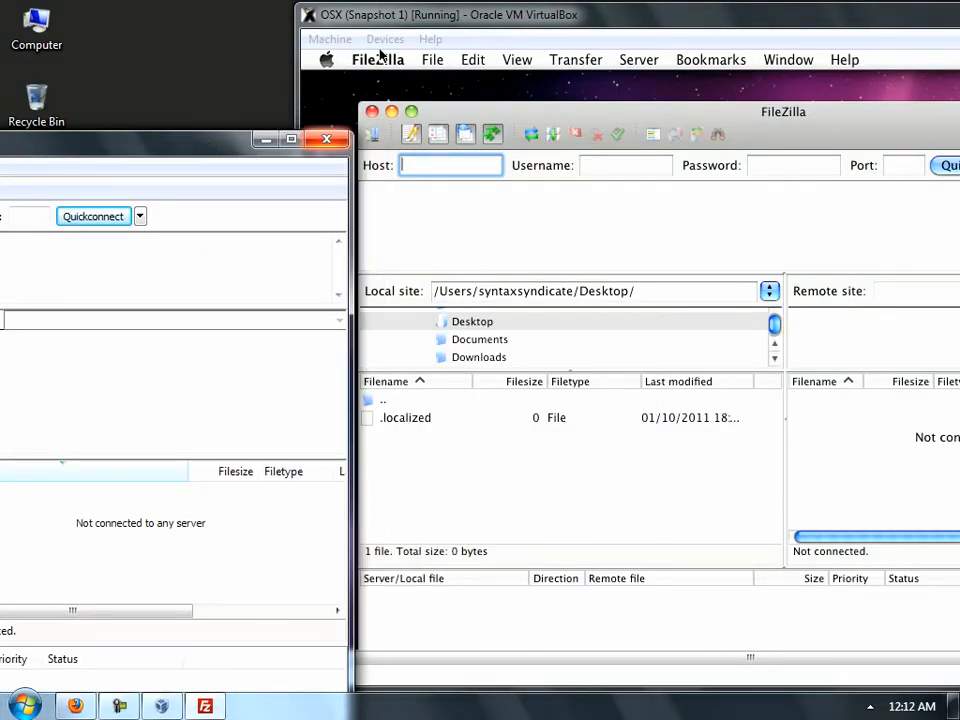
pyautogui.click(326, 138)
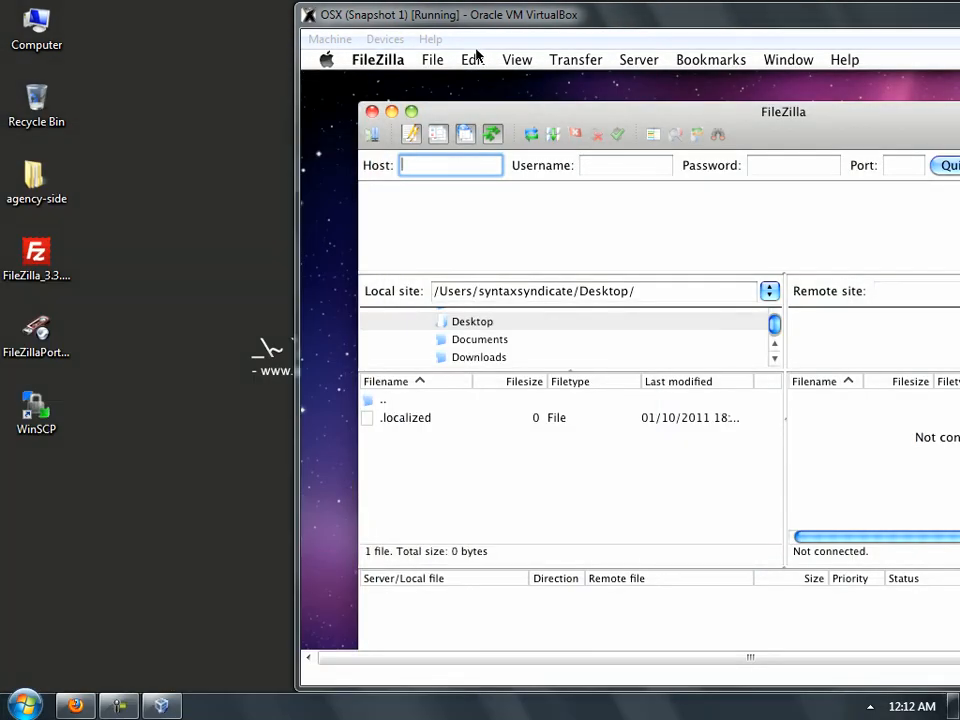
pyautogui.moveTo(476, 49); pyautogui.dragTo(198, 48)
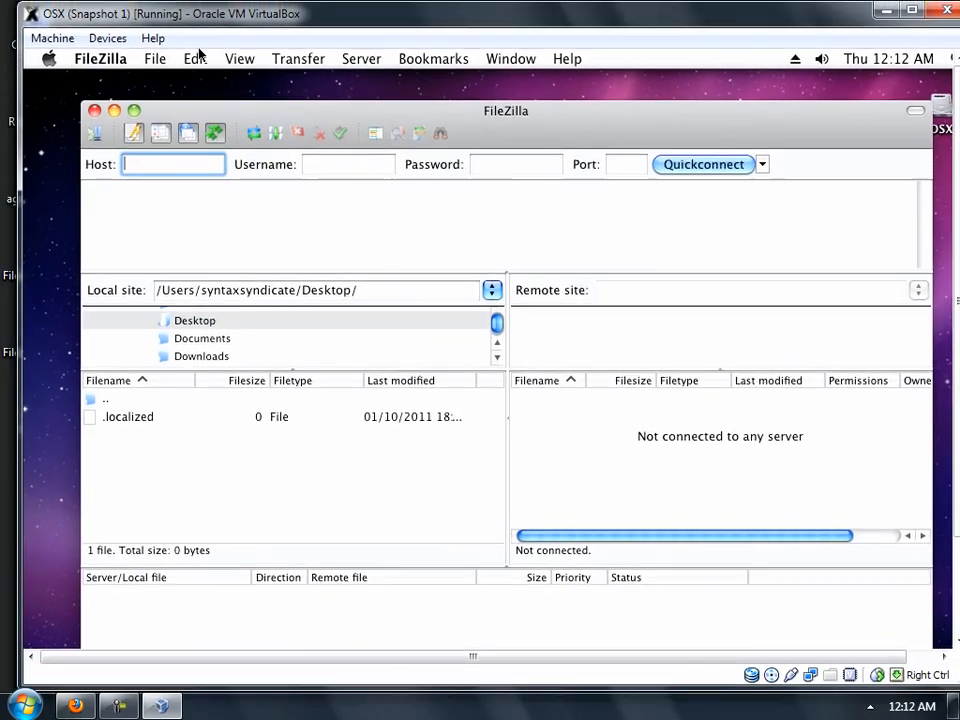
pyautogui.click(80, 57)
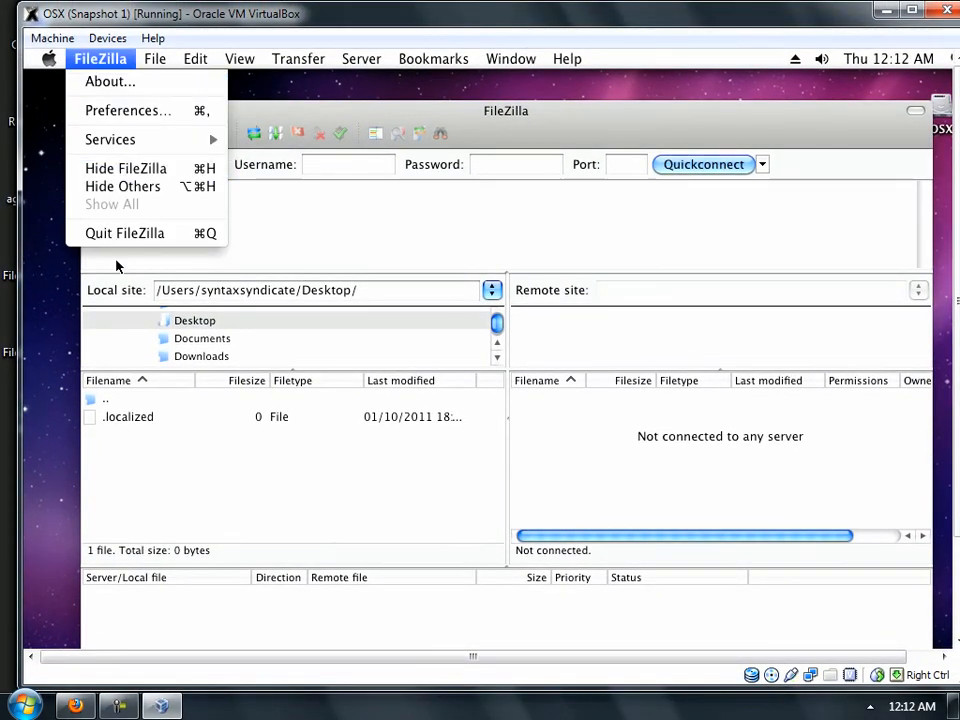
pyautogui.click(100, 233)
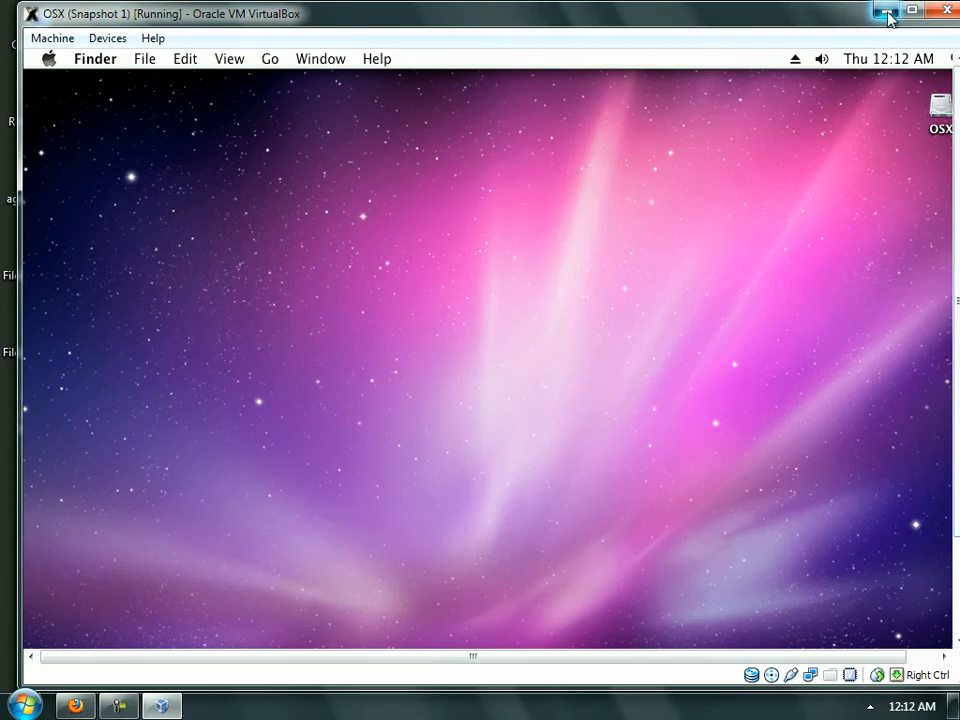
# - Minimise the virtual machine and open Computer's list of drives
pyautogui.click(886, 13)
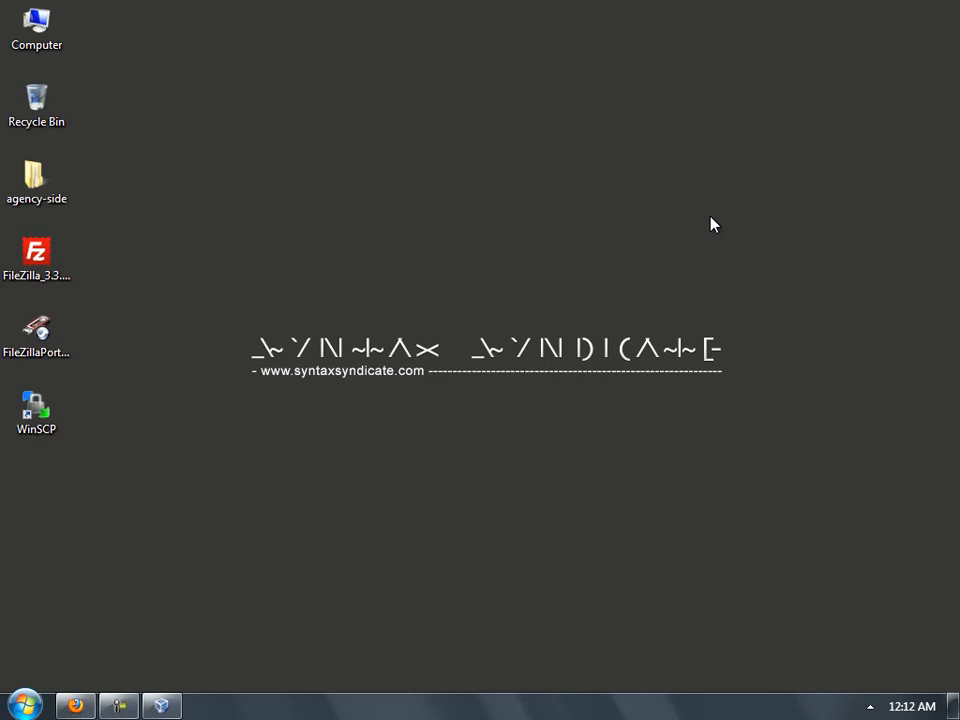
pyautogui.click(36, 335)
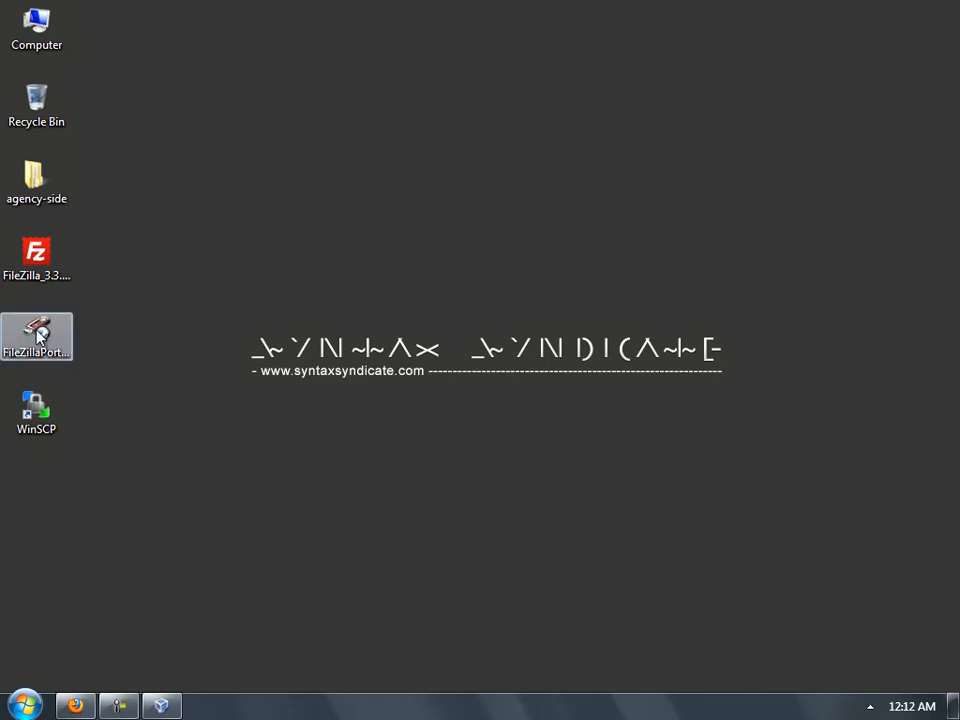
pyautogui.doubleClick(38, 40)
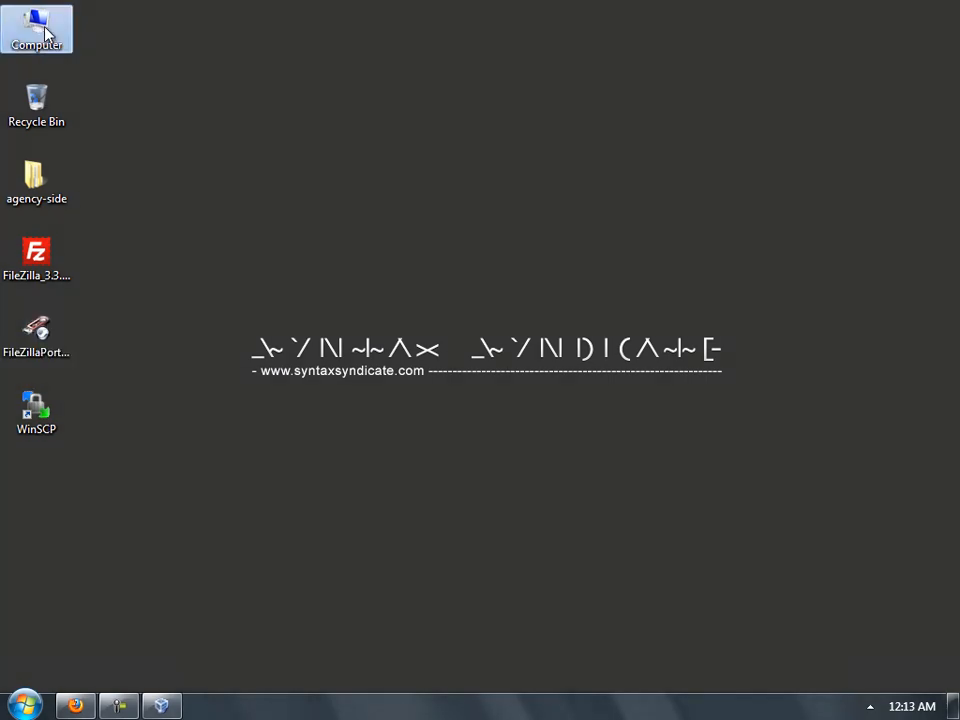
pyautogui.moveTo(245, 200); pyautogui.dragTo(274, 146)
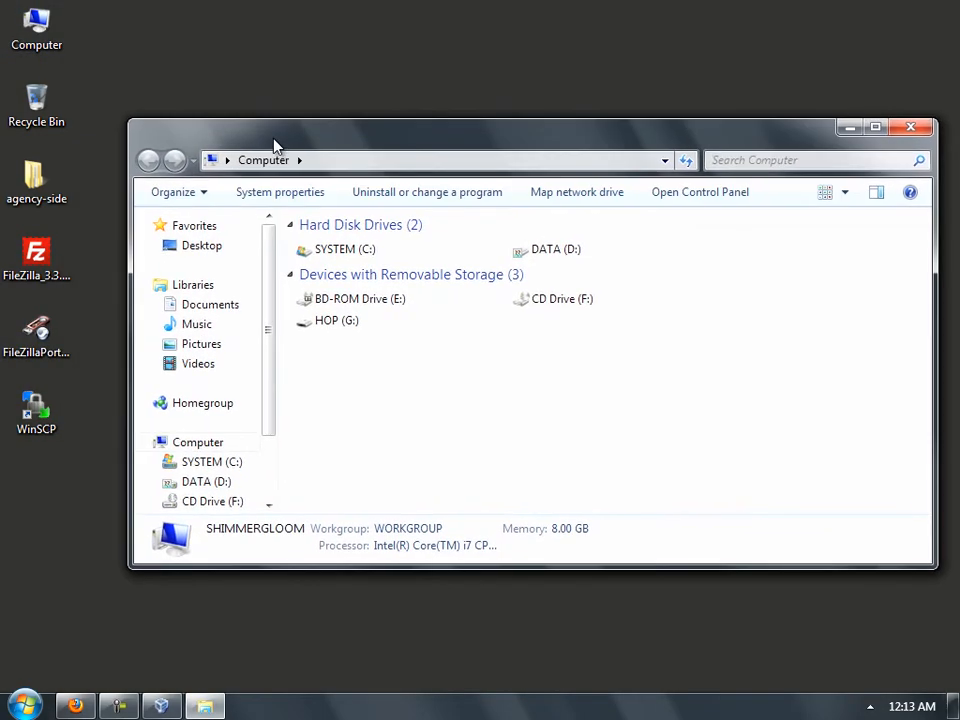
# - Open the empty HOP (G:) USB drive, then bring Firefox back to the front
pyautogui.click(340, 321)
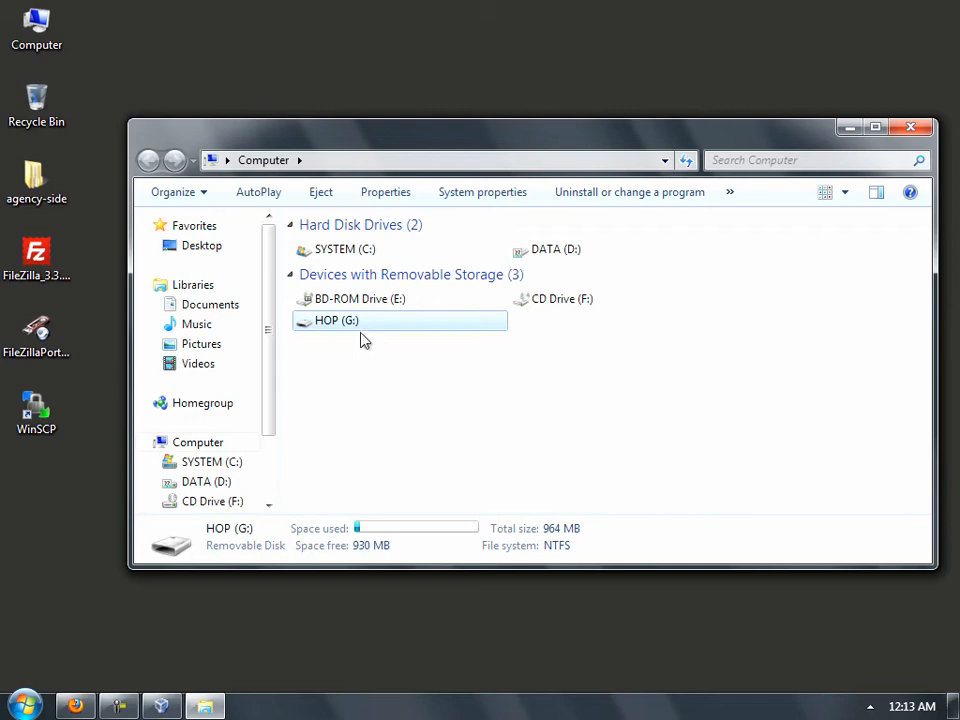
pyautogui.doubleClick(354, 325)
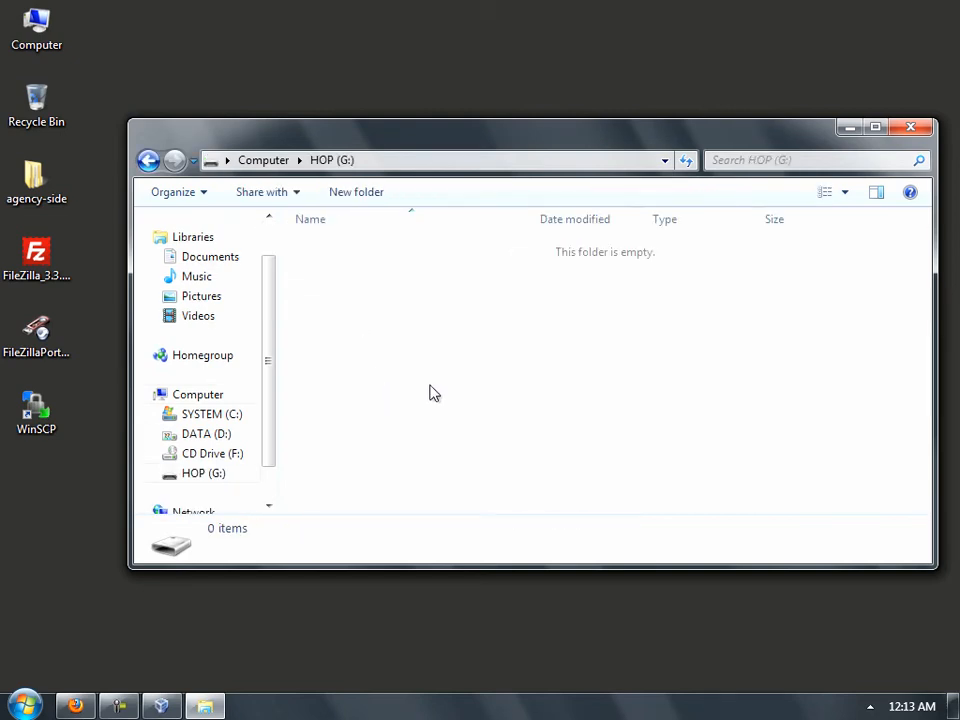
pyautogui.click(40, 345)
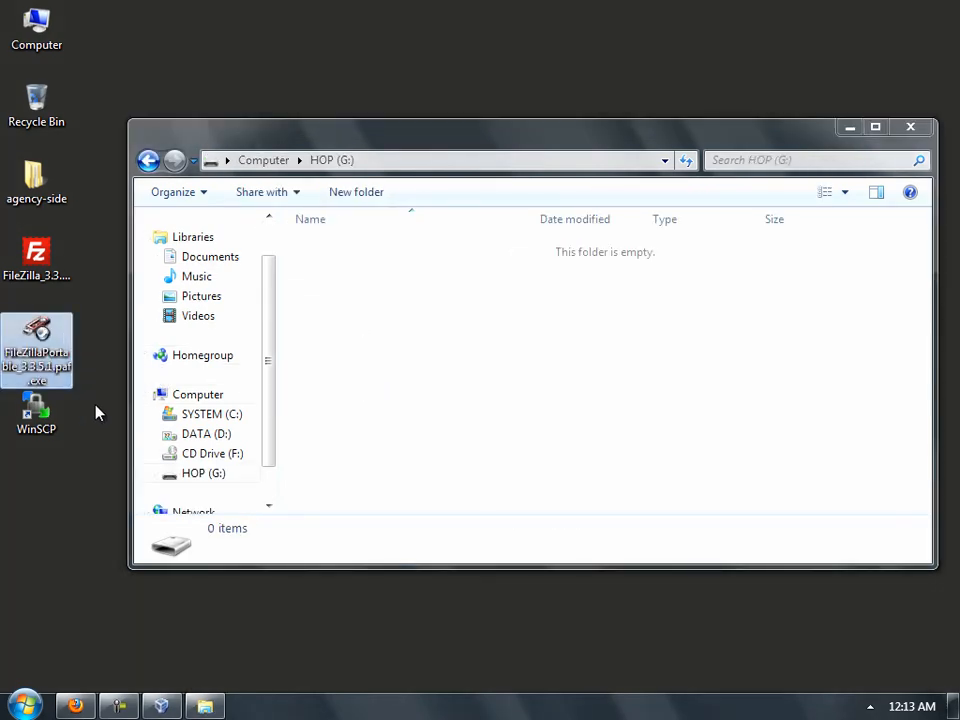
pyautogui.click(73, 705)
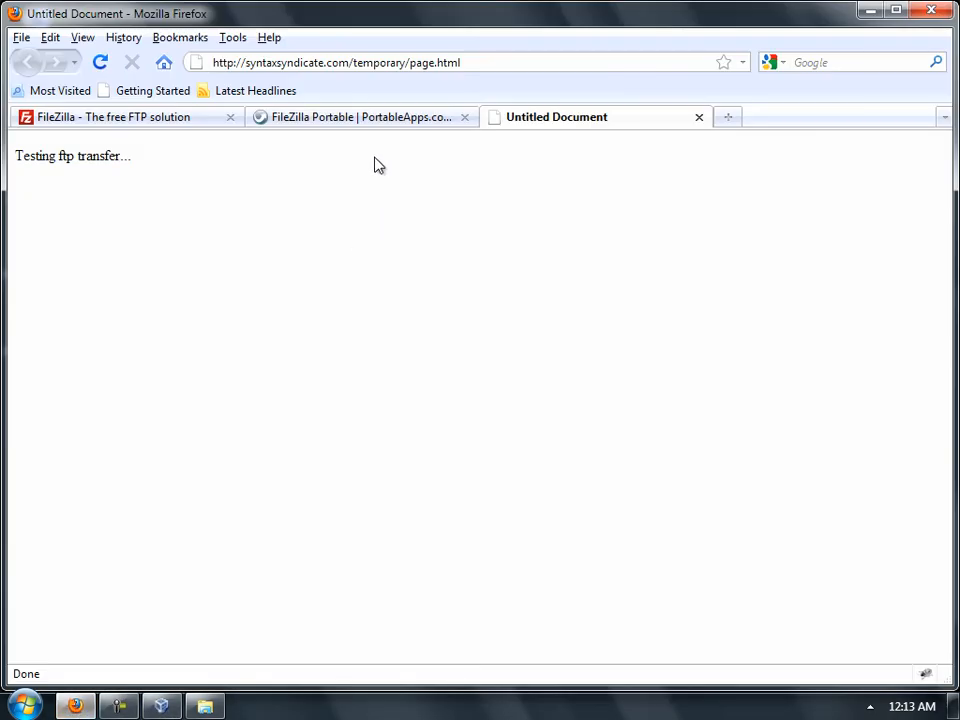
# - Look over the FileZilla Portable | PortableApps.com tab, then minimise Firefox
pyautogui.click(340, 117)
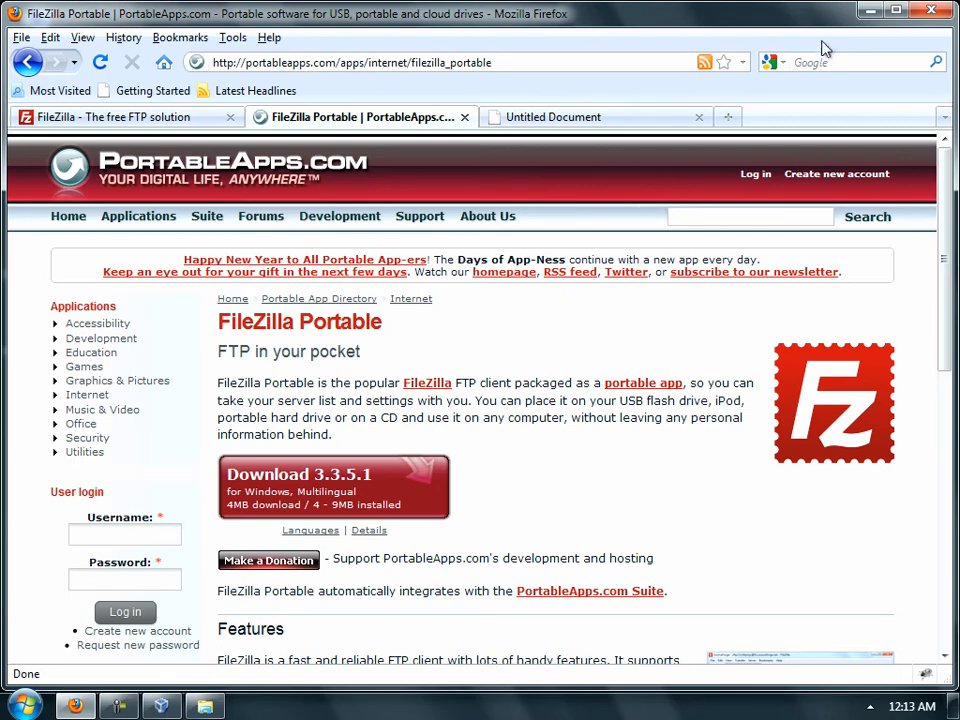
pyautogui.click(858, 12)
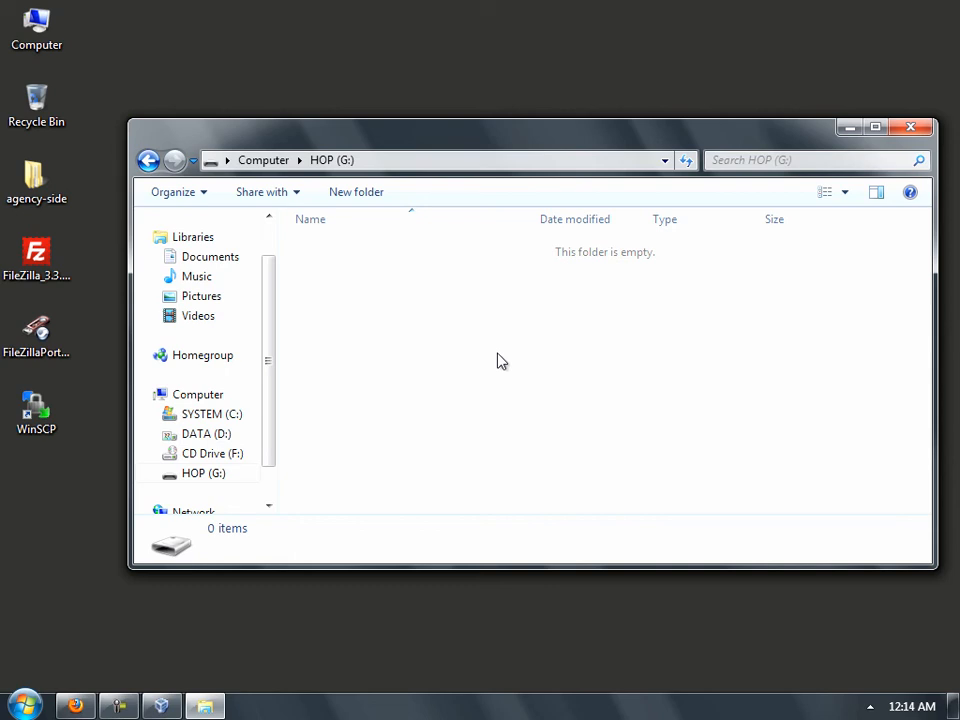
# - Run the FileZillaPortable installer in English, keeping the default components
pyautogui.doubleClick(45, 332)
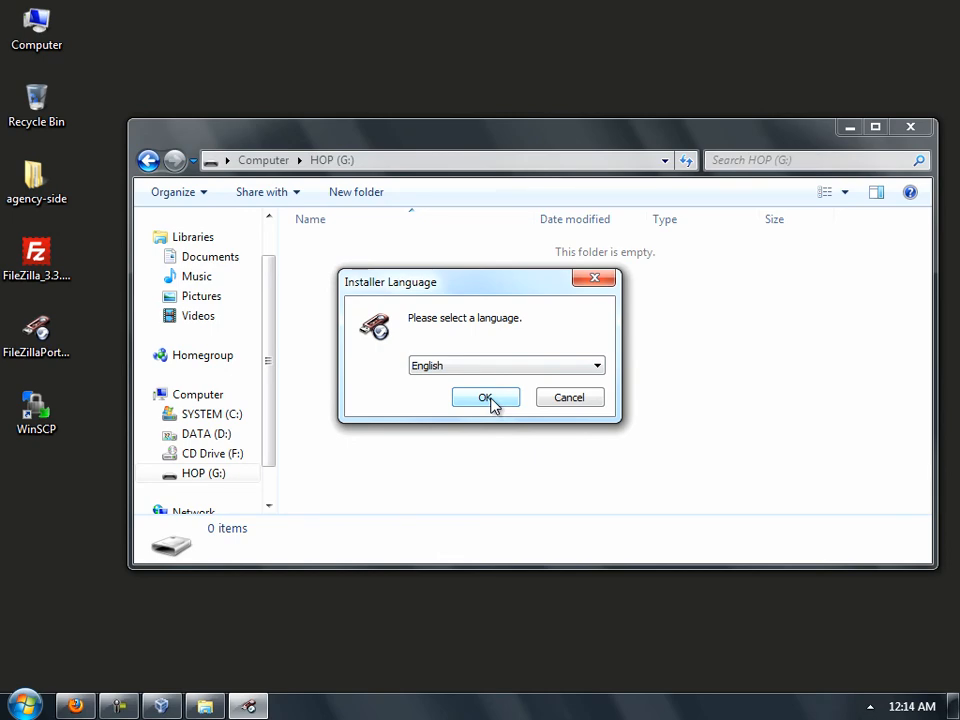
pyautogui.click(491, 400)
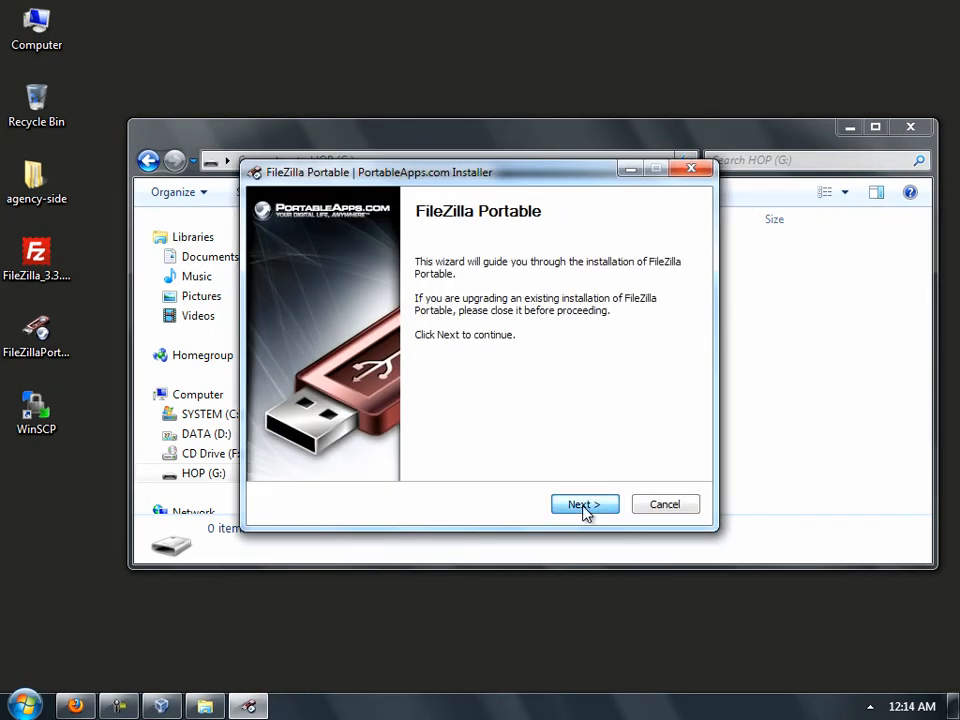
pyautogui.click(586, 508)
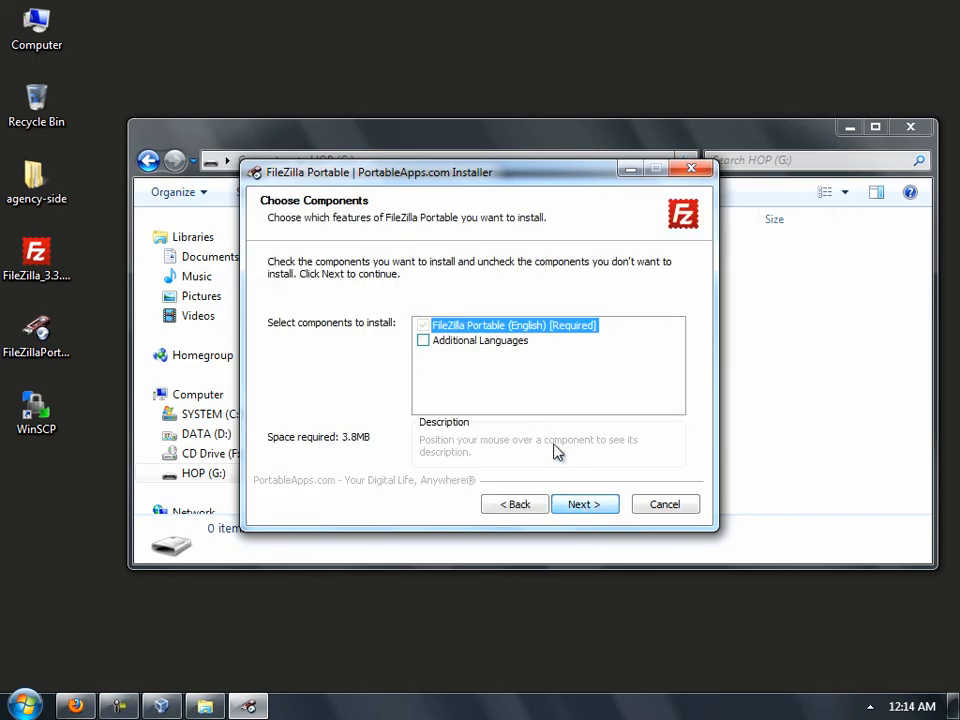
pyautogui.click(574, 508)
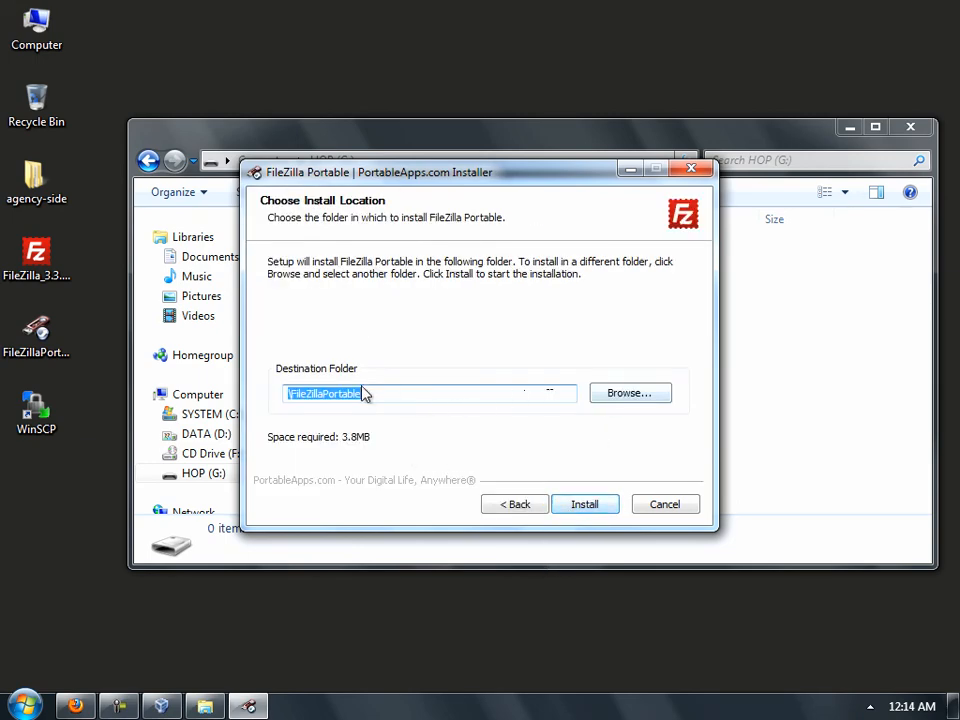
# - Set the destination to HOP (G:) as G:\FileZillaPortable, install, and finish the wizard
pyautogui.click(605, 396)
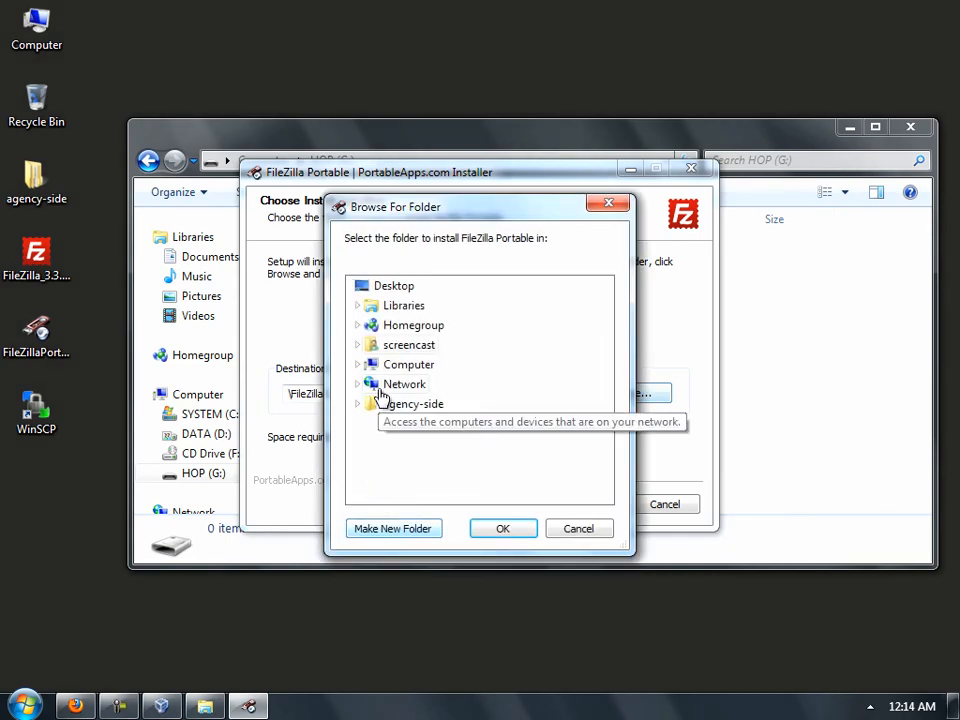
pyautogui.click(359, 365)
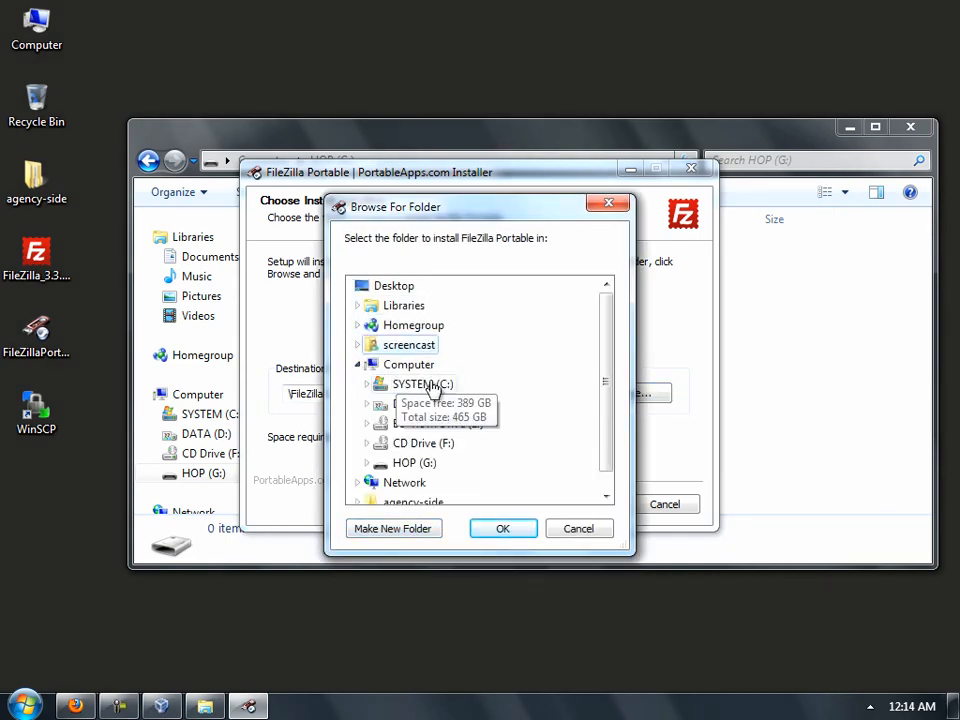
pyautogui.click(408, 466)
pyautogui.click(480, 527)
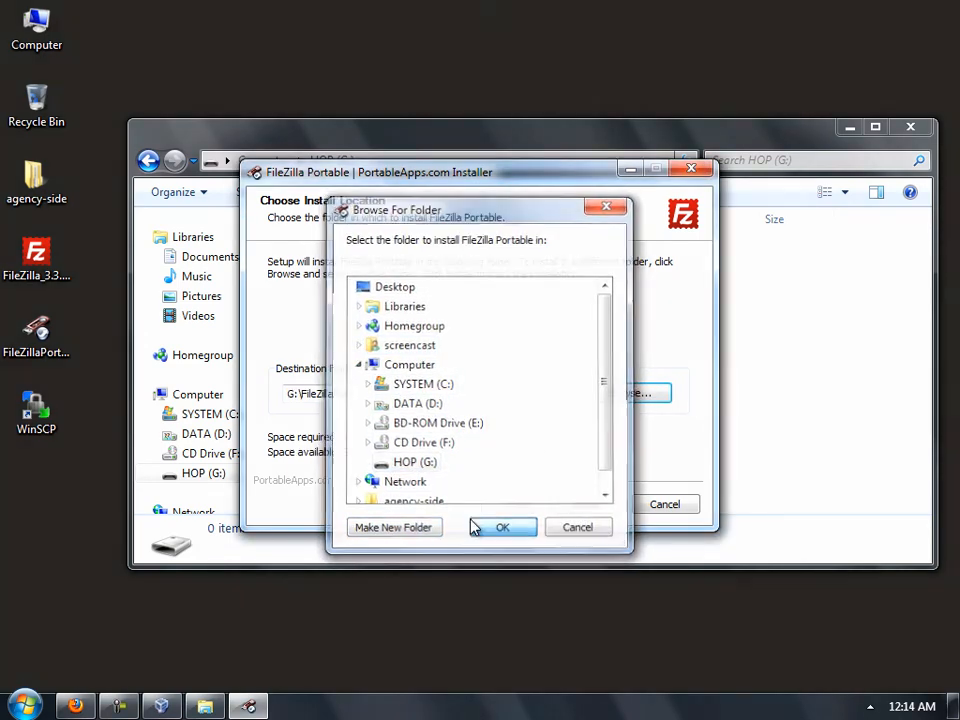
pyautogui.click(575, 506)
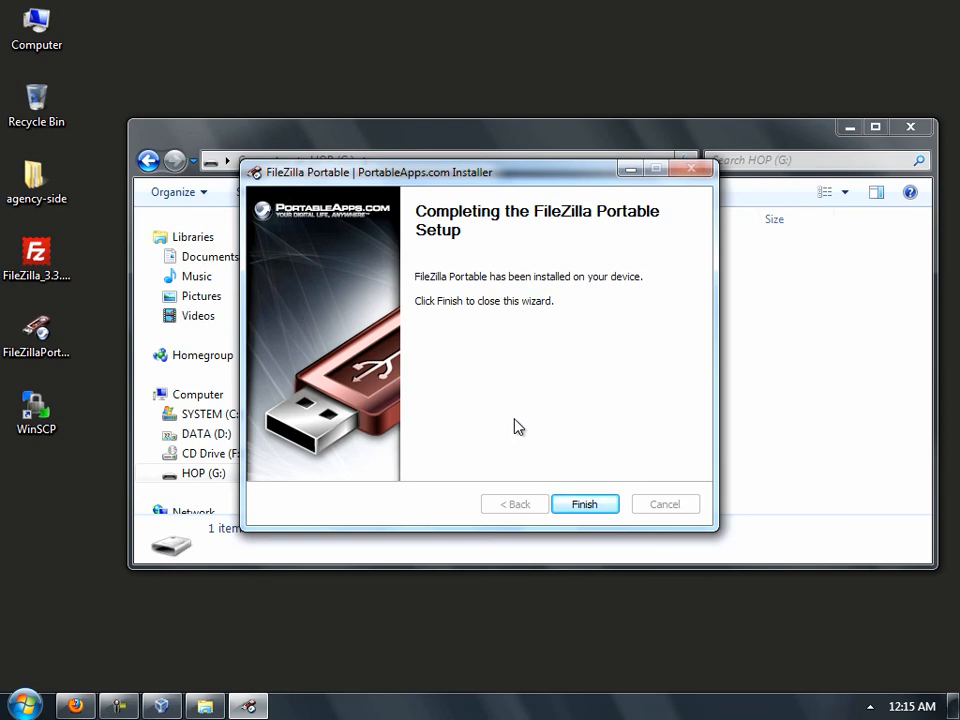
pyautogui.click(587, 506)
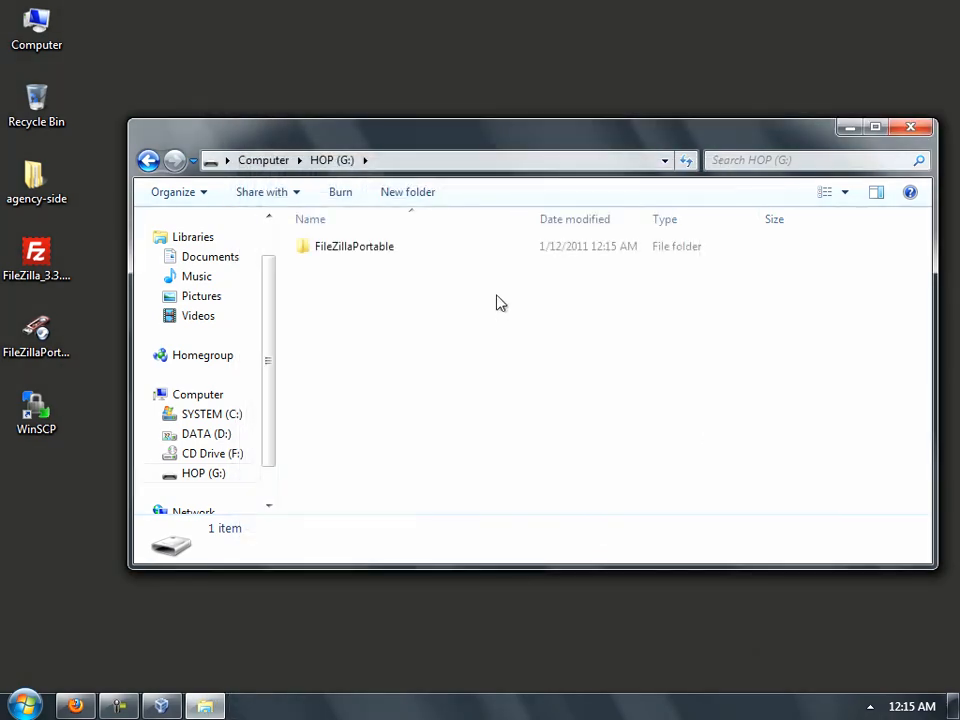
# - Run FileZillaPortable.exe from G:\FileZillaPortable, dismiss the welcome message, then close FileZilla and the folder
pyautogui.doubleClick(350, 246)
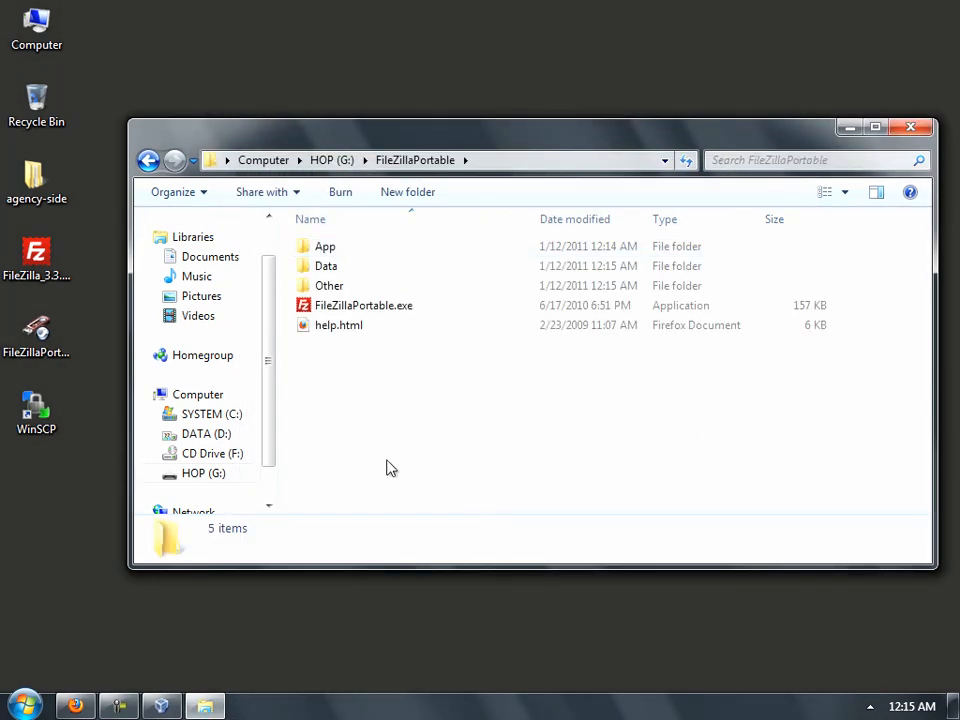
pyautogui.doubleClick(392, 306)
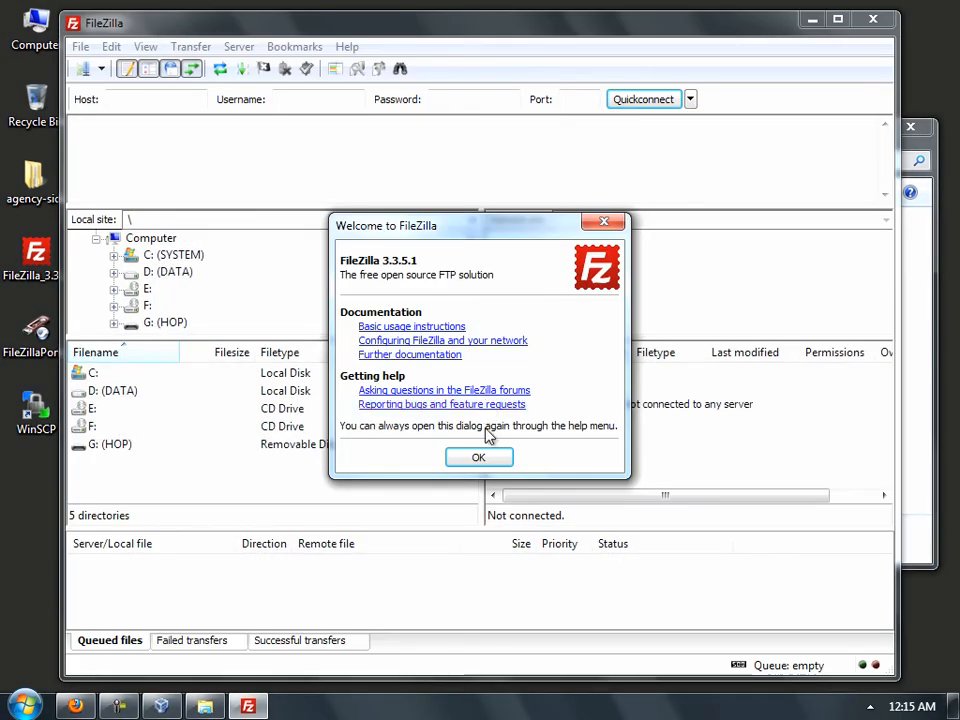
pyautogui.click(482, 460)
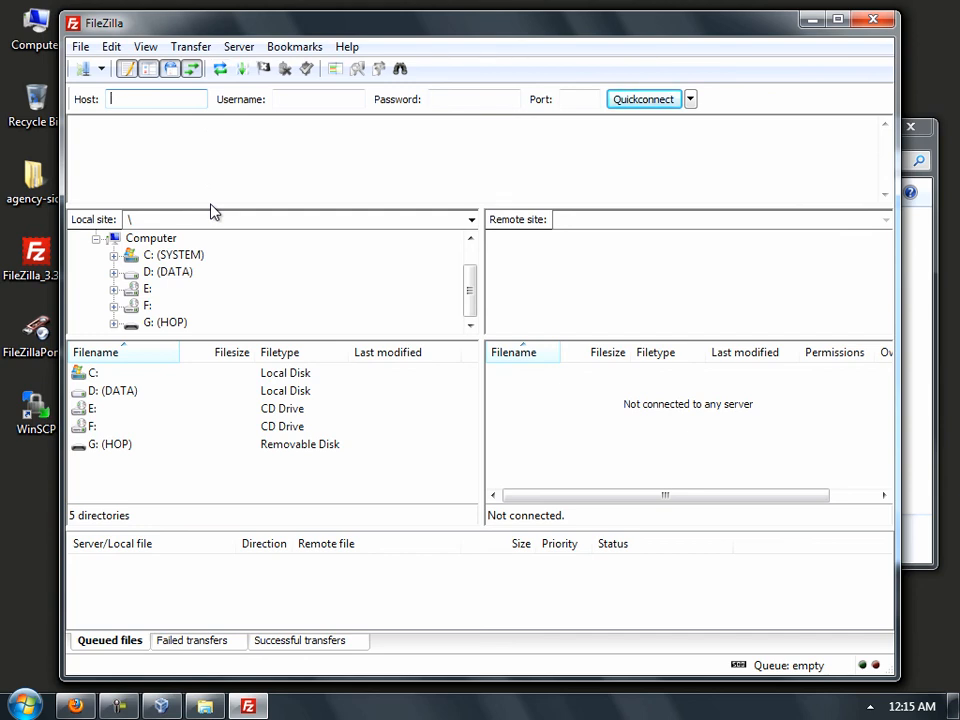
pyautogui.click(866, 21)
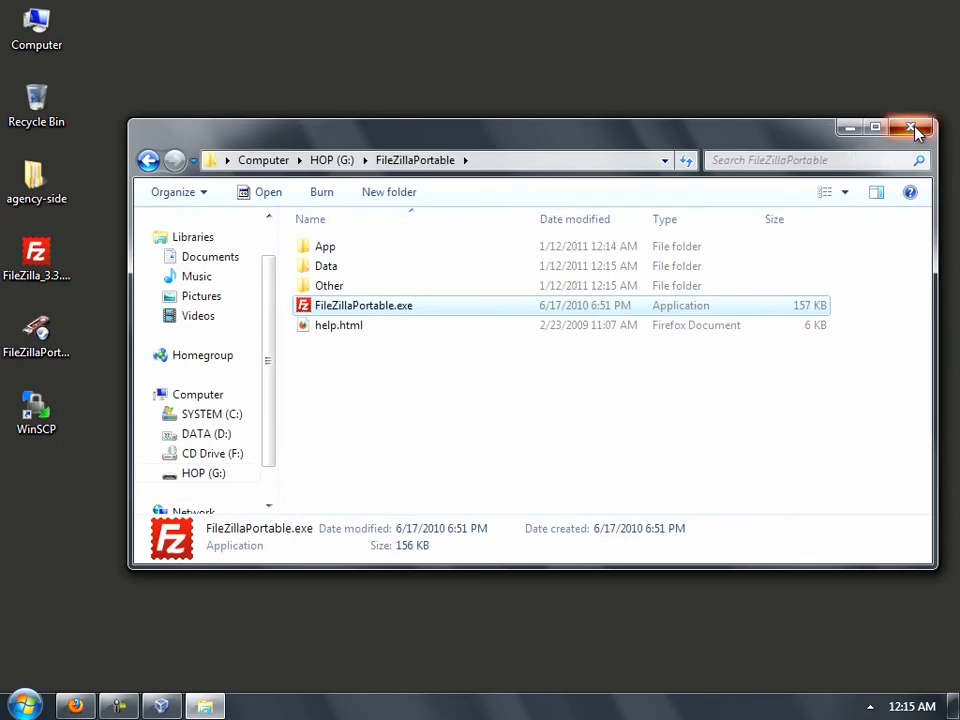
pyautogui.click(912, 128)
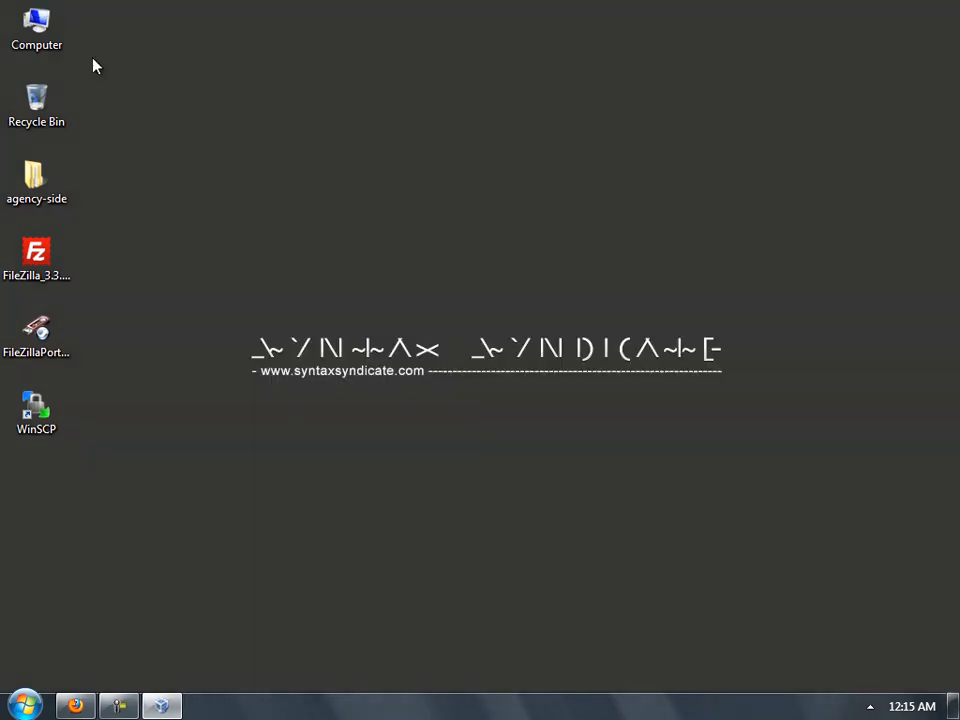